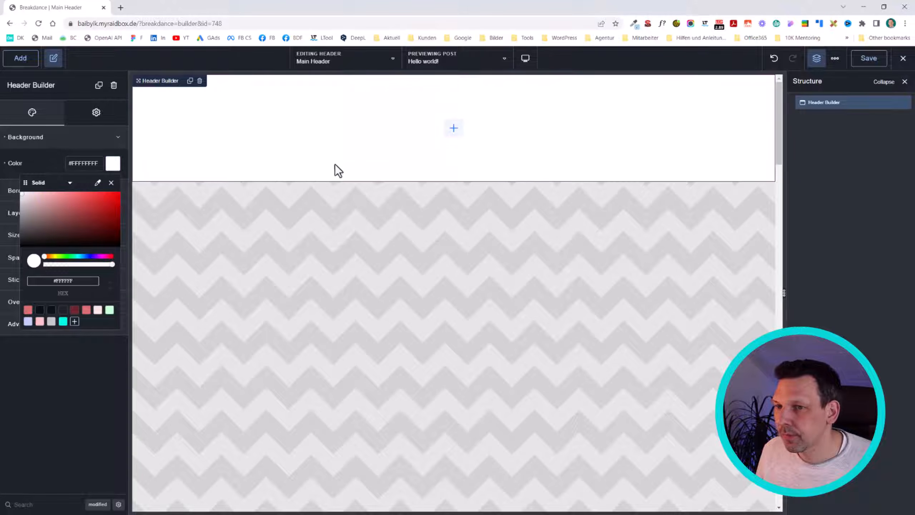
# Step: Add an image element to the header and assign it the colourful logo from the media library
pyautogui.click(650, 118)
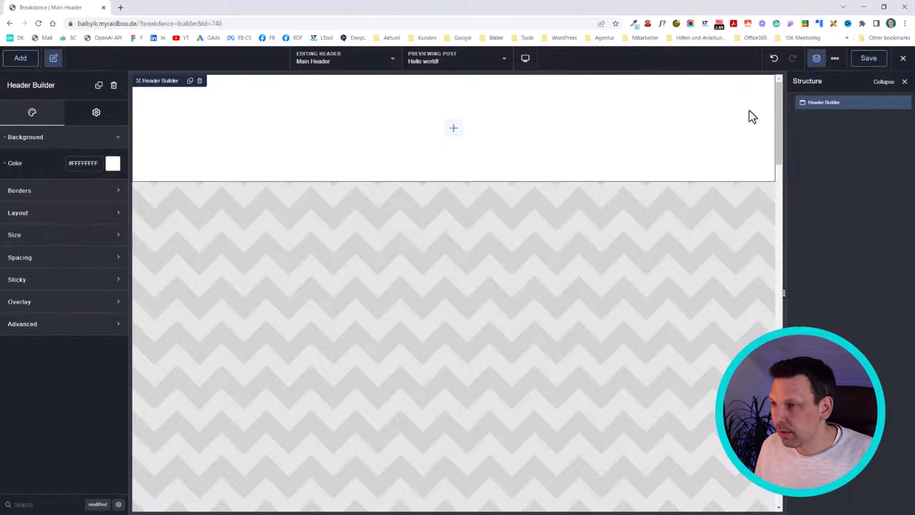
pyautogui.write('aimage')
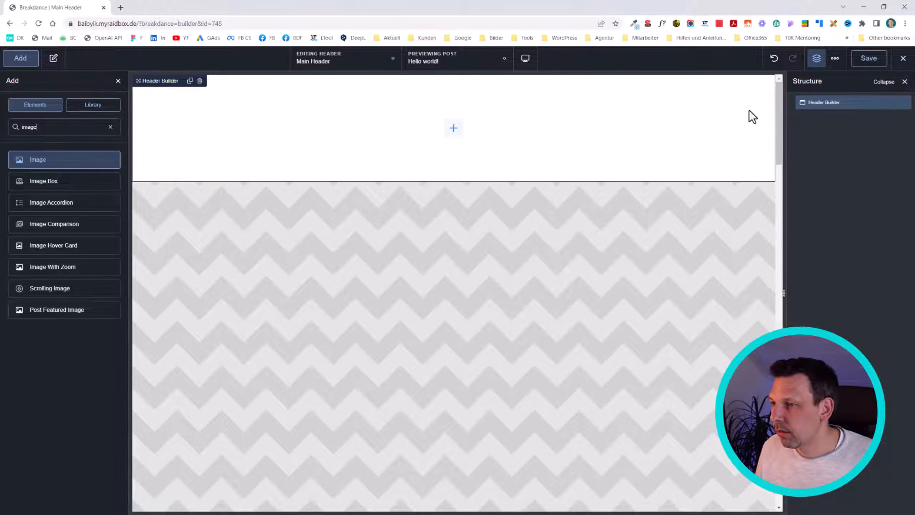
pyautogui.press('Return')
pyautogui.click(98, 180)
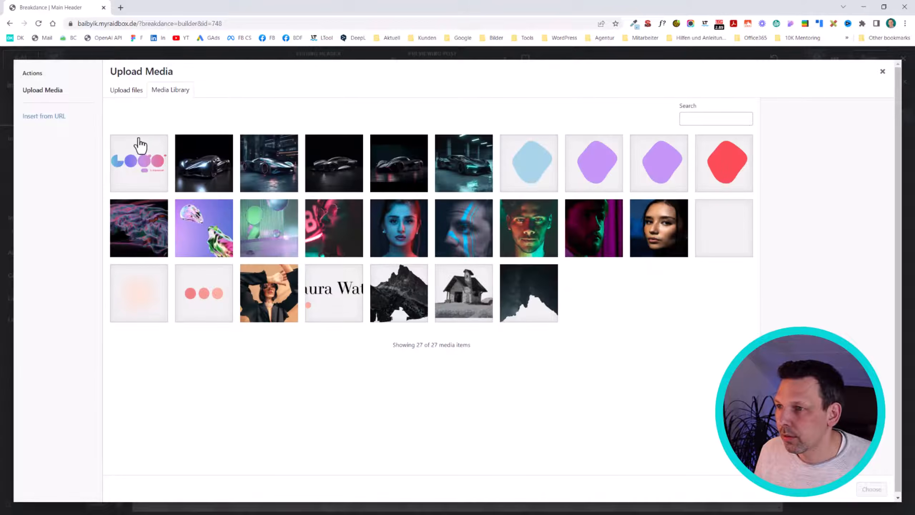
pyautogui.click(140, 144)
pyautogui.click(872, 489)
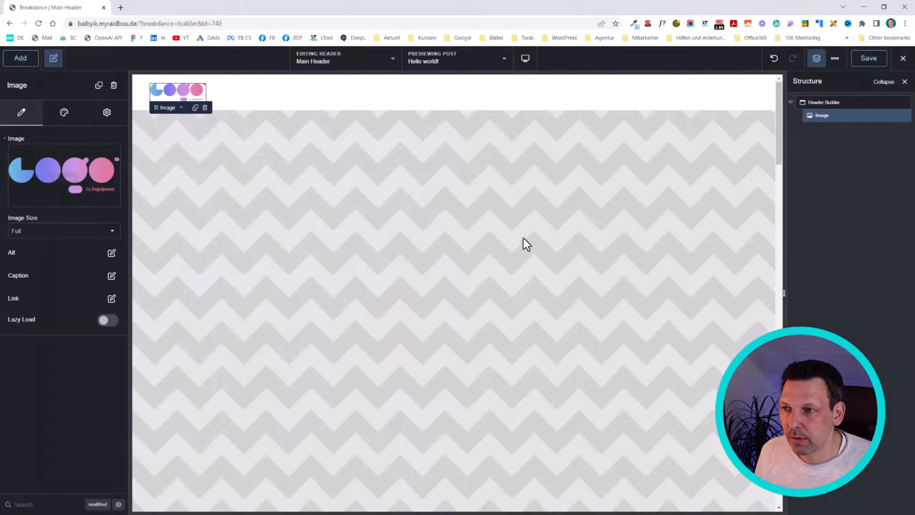
# Step: Add a Menu Builder element to the header beside the logo
pyautogui.write('a')
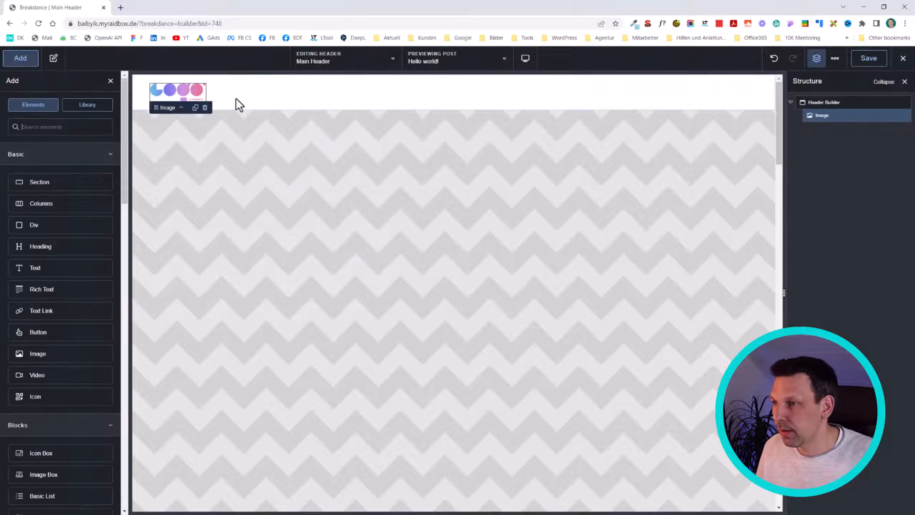
pyautogui.write('menu')
pyautogui.press('Return')
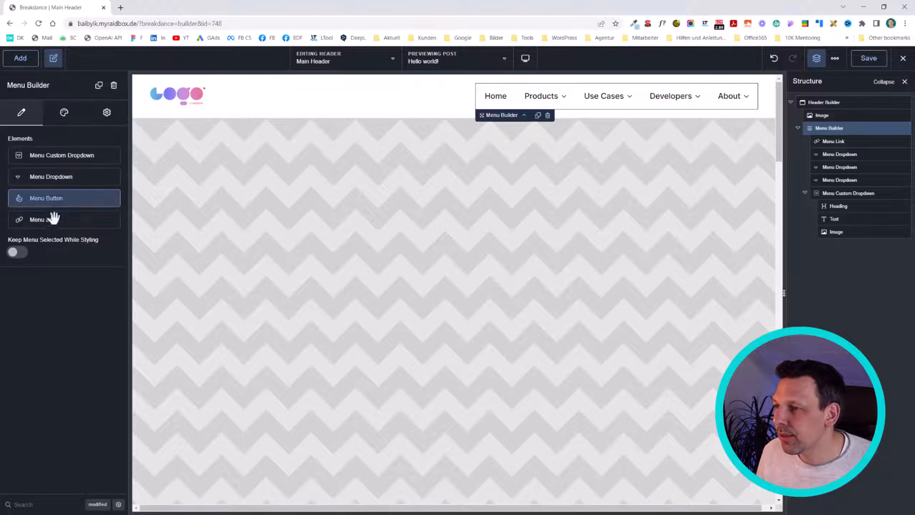
# Step: Delete the Developers, About, Use Cases and Products dropdowns from the menu, keeping only the Home link
pyautogui.click(854, 141)
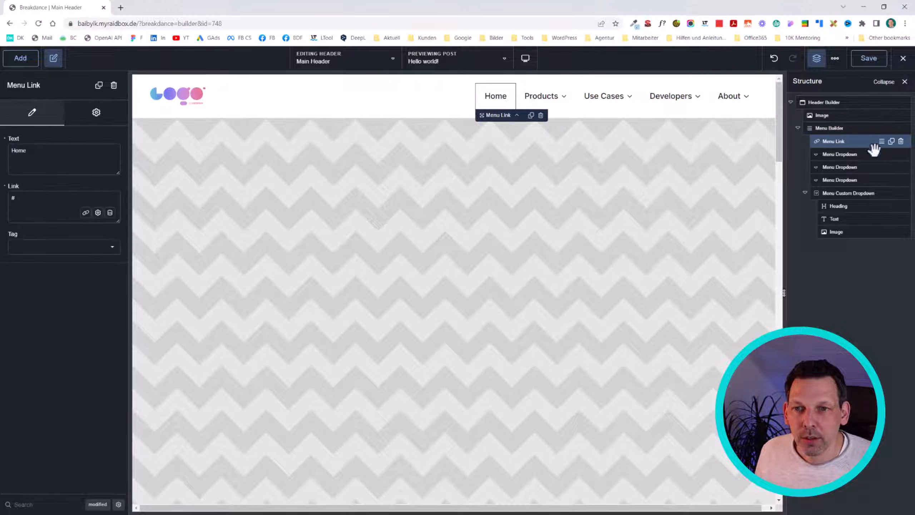
pyautogui.click(862, 154)
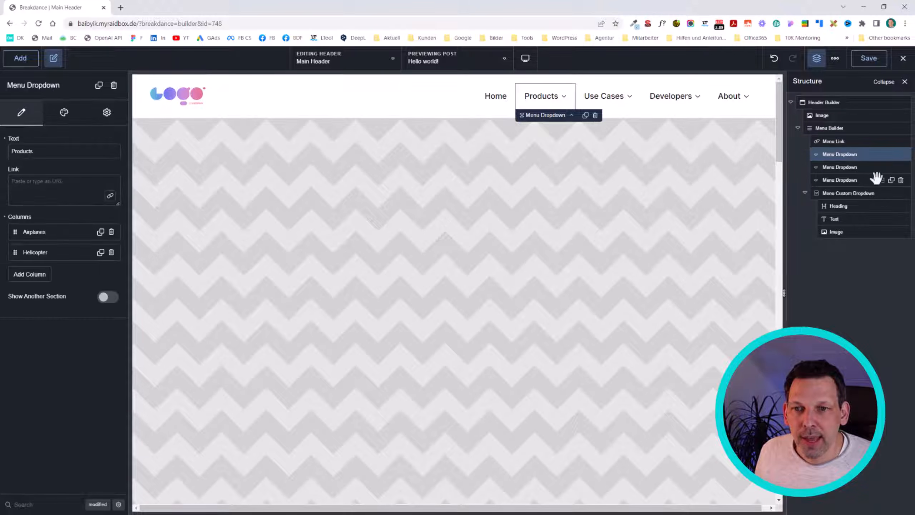
pyautogui.click(864, 179)
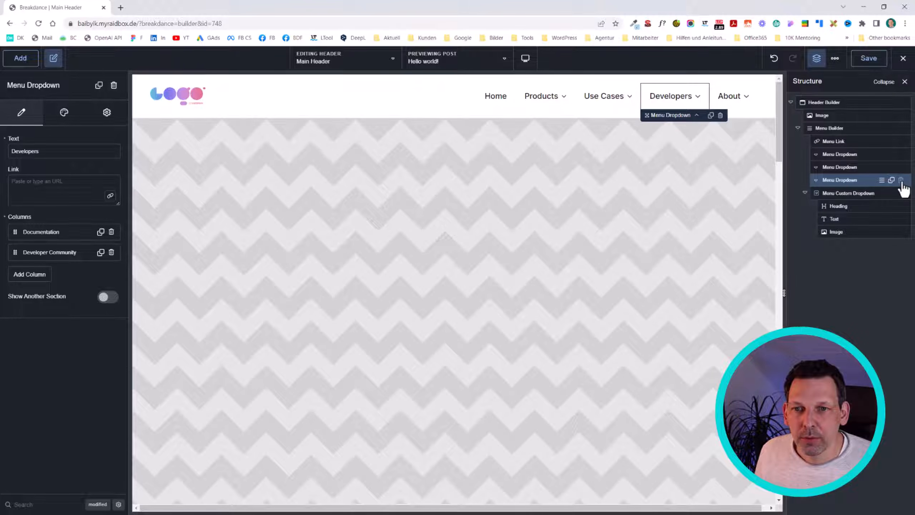
pyautogui.click(901, 179)
pyautogui.click(905, 180)
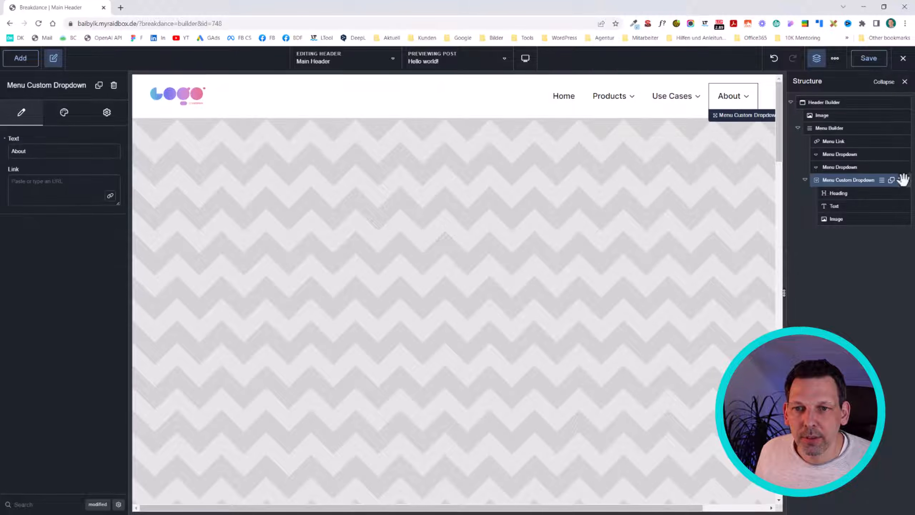
pyautogui.click(899, 169)
pyautogui.click(903, 167)
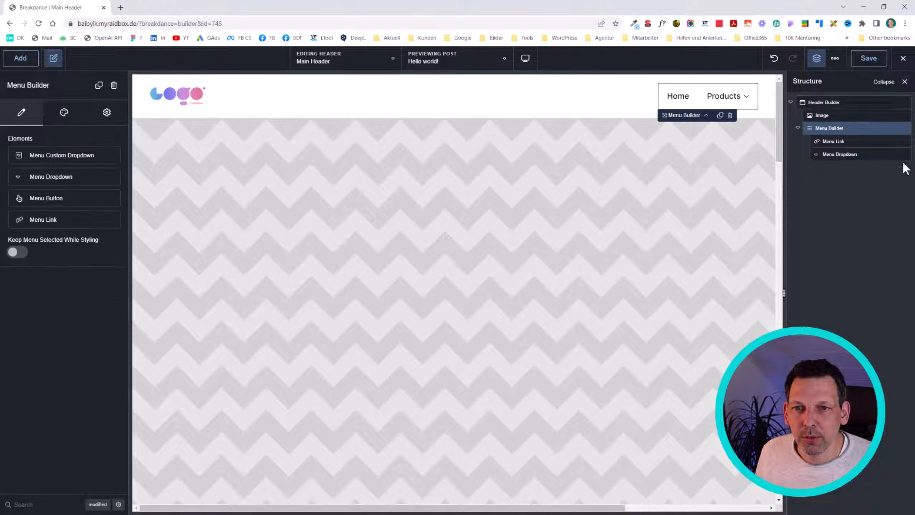
pyautogui.click(903, 155)
pyautogui.click(868, 141)
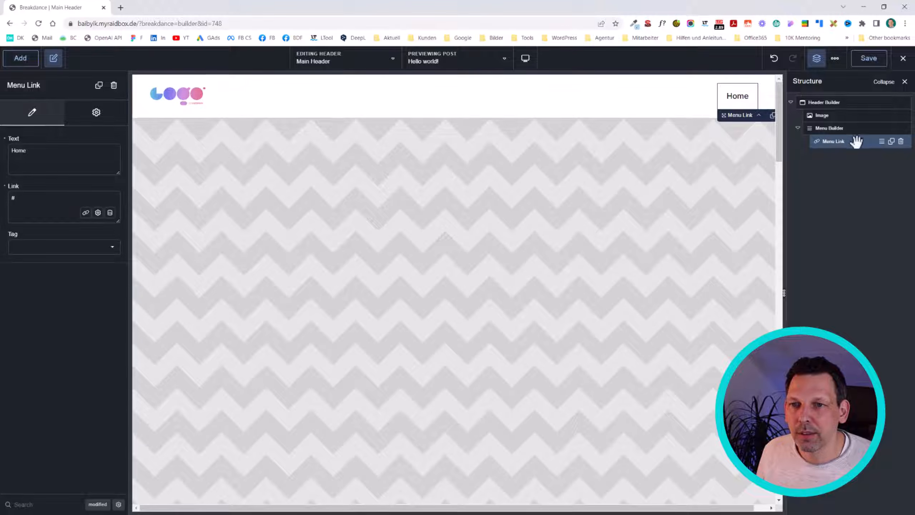
# Step: Try adding a Menu Custom Dropdown to the Menu Builder and select the heading inside it
pyautogui.click(831, 128)
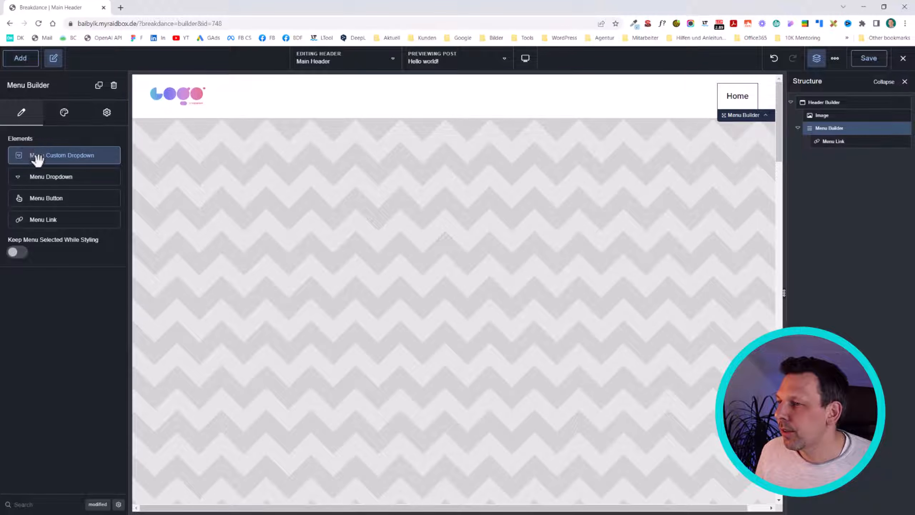
pyautogui.click(76, 155)
pyautogui.click(737, 95)
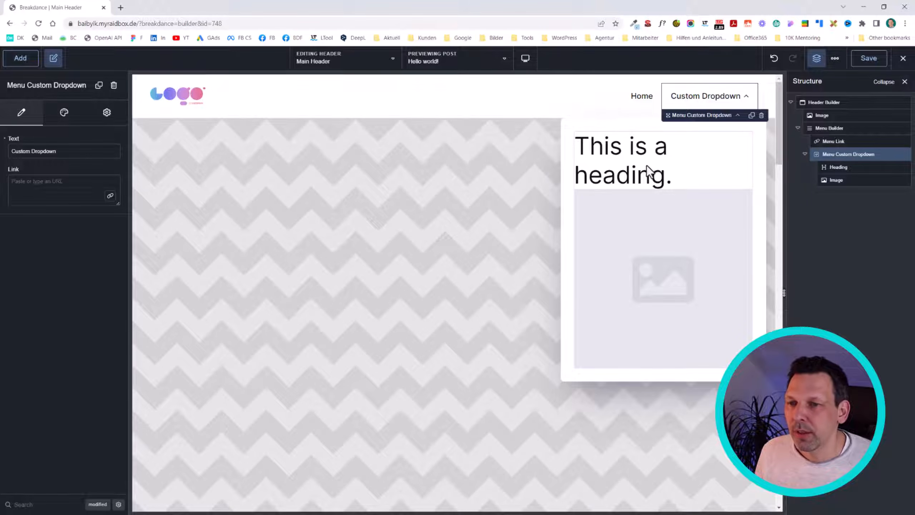
pyautogui.click(649, 177)
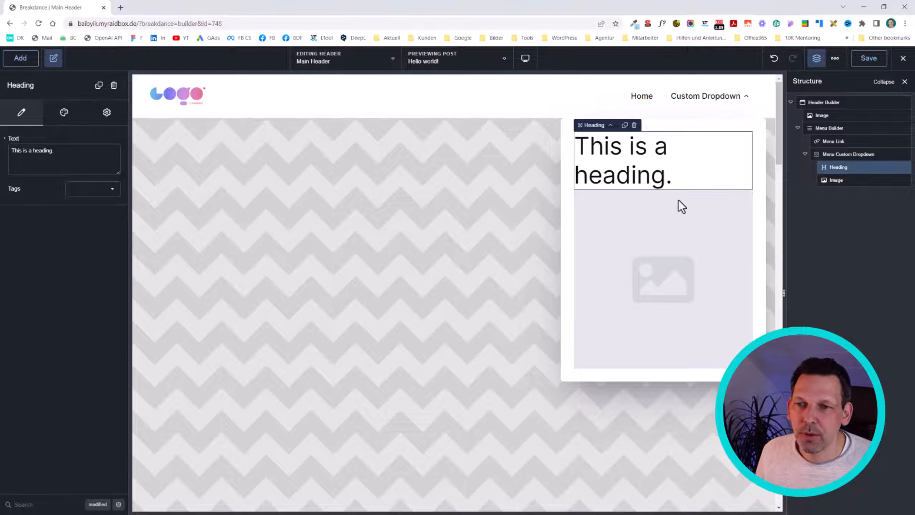
# Step: Delete the placeholder image inside the custom dropdown, followed by the whole custom dropdown
pyautogui.click(705, 225)
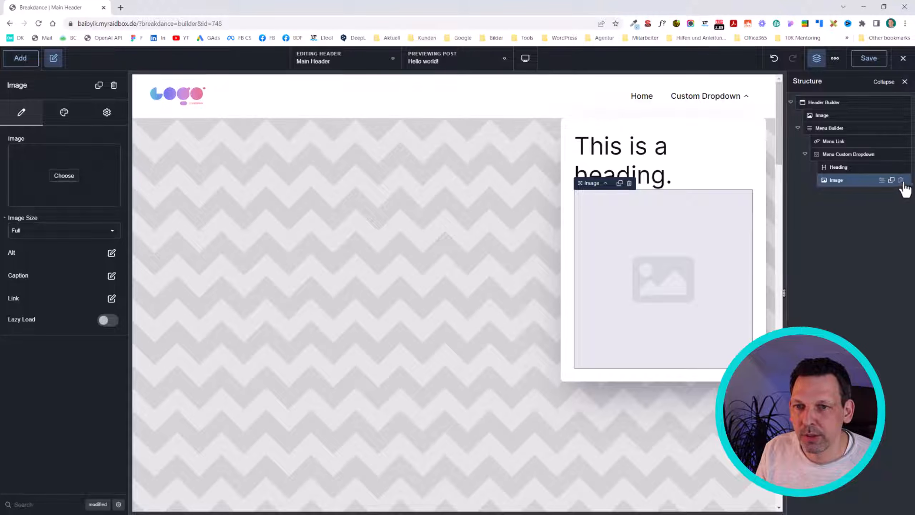
pyautogui.click(901, 180)
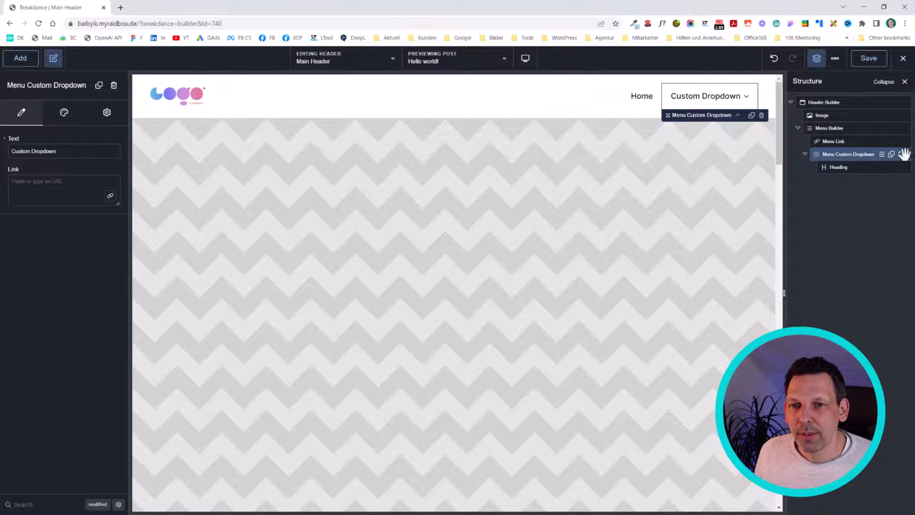
pyautogui.click(901, 155)
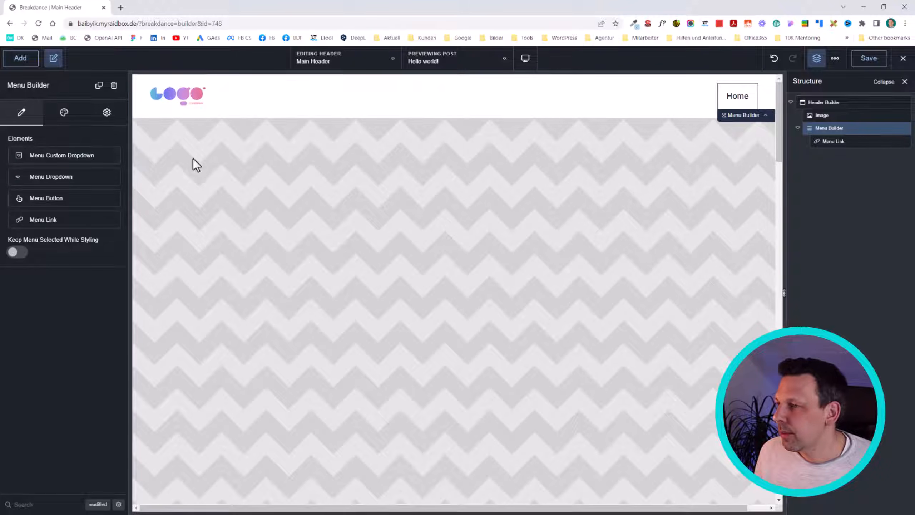
# Step: Add a Menu Dropdown to the menu and give it a third column titled "My Column"
pyautogui.click(67, 178)
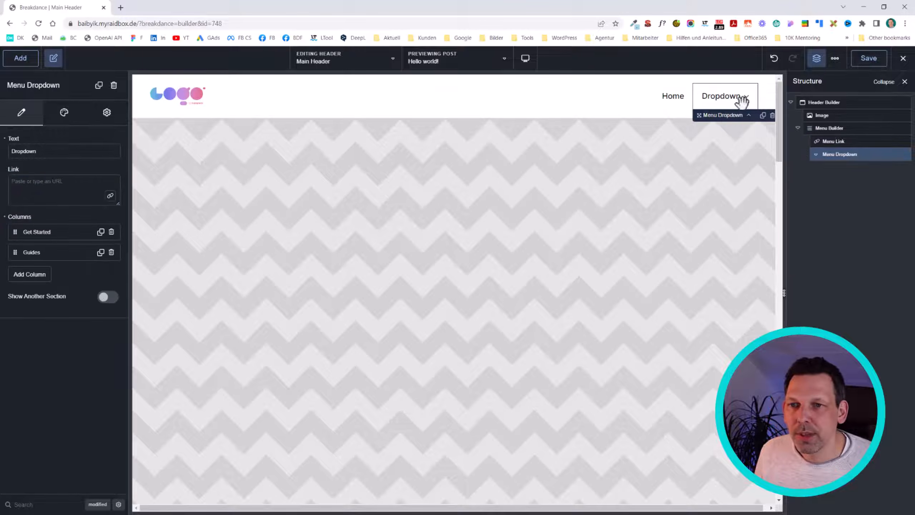
pyautogui.moveTo(742, 102)
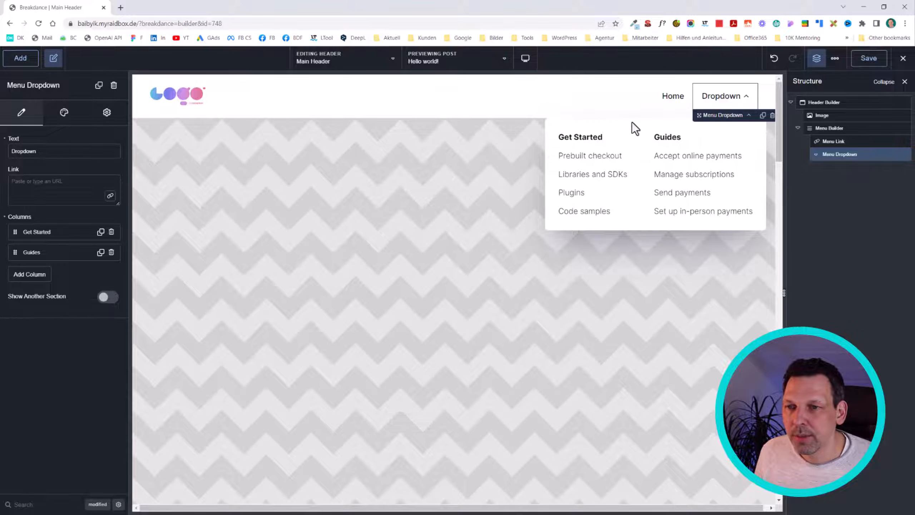
pyautogui.click(31, 276)
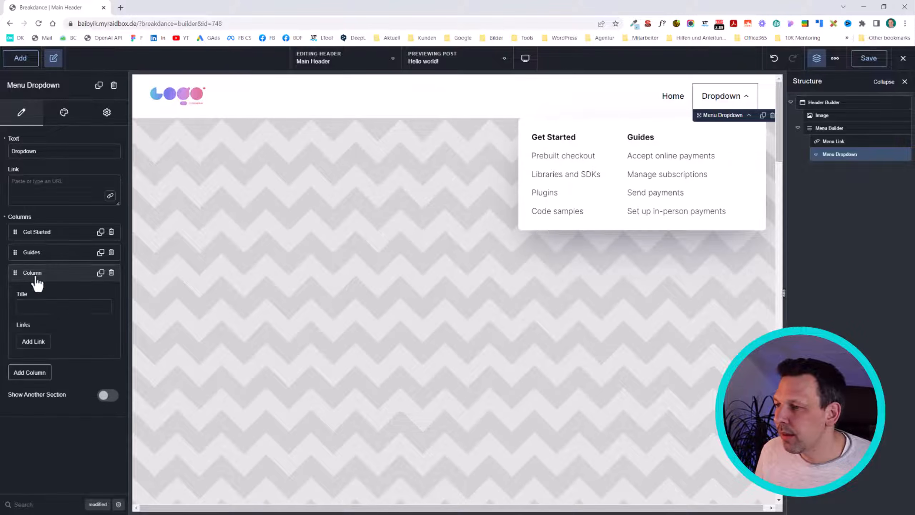
pyautogui.click(62, 307)
pyautogui.write('My Column')
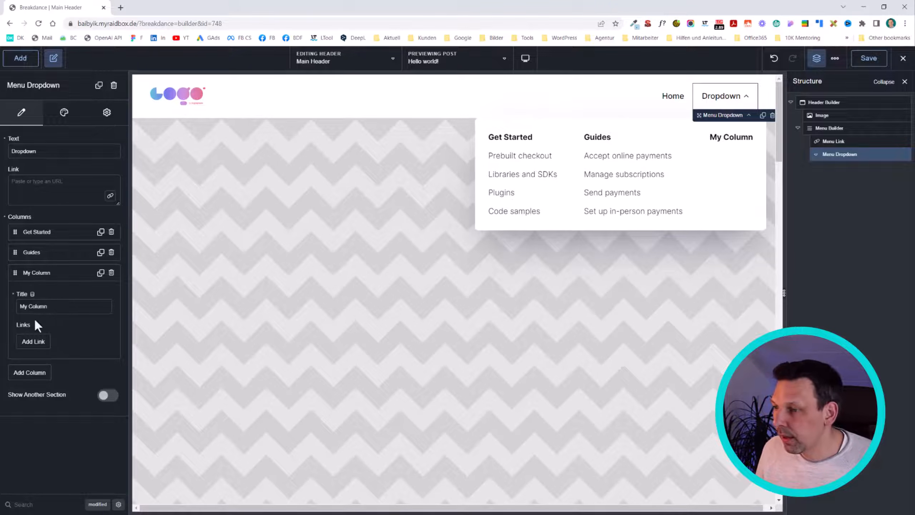
# Step: Add a link with the text "My first Link" to My Column, trying out "asd asd" as its description
pyautogui.click(22, 344)
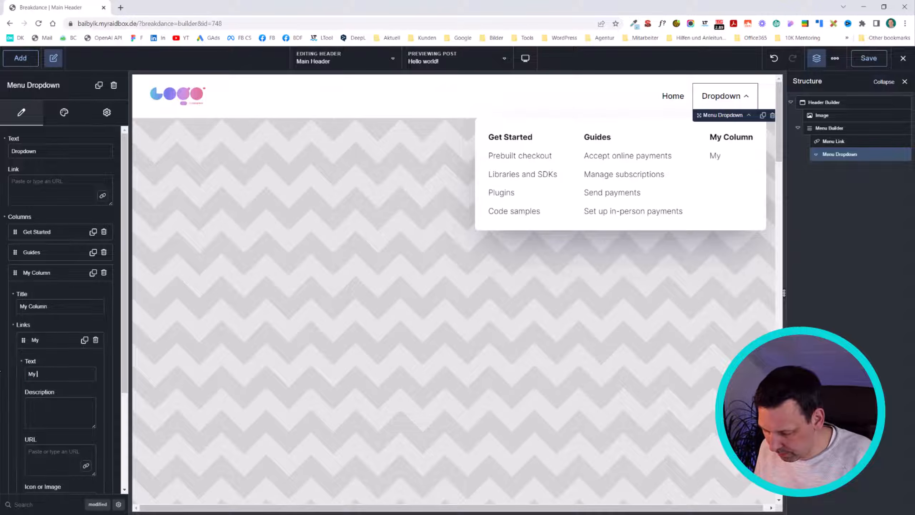
pyautogui.write('My first Link')
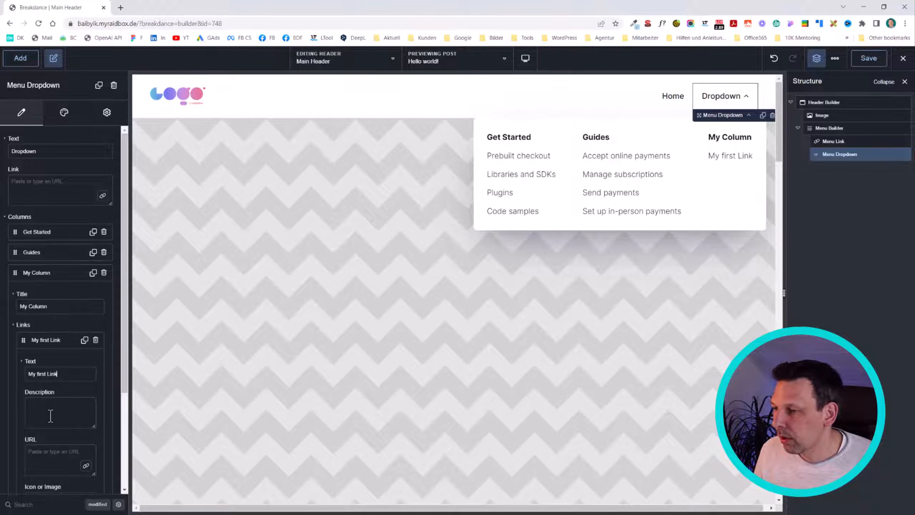
pyautogui.scroll(-3, 51, 416)
pyautogui.moveTo(62, 326); pyautogui.dragTo(1, 309)
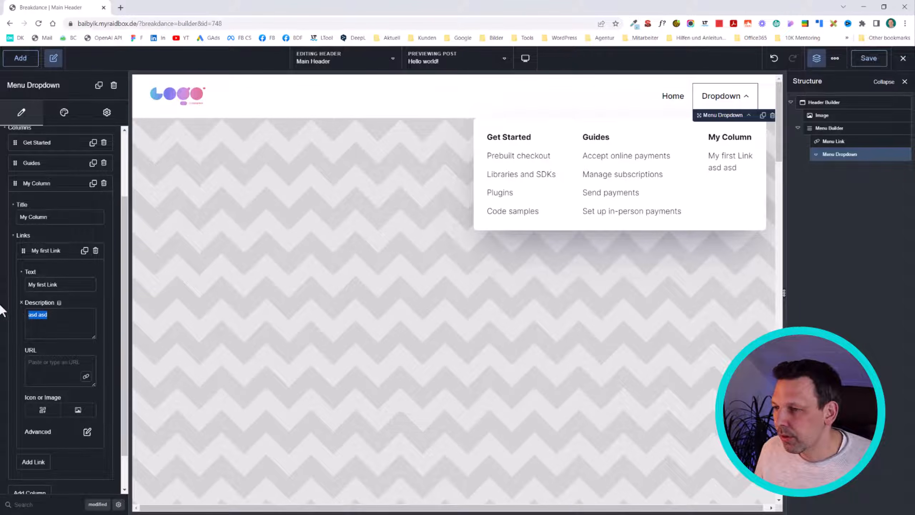
# Step: Give the "My first Link" entry the plain check icon from the icon library and collapse its settings
pyautogui.click(44, 412)
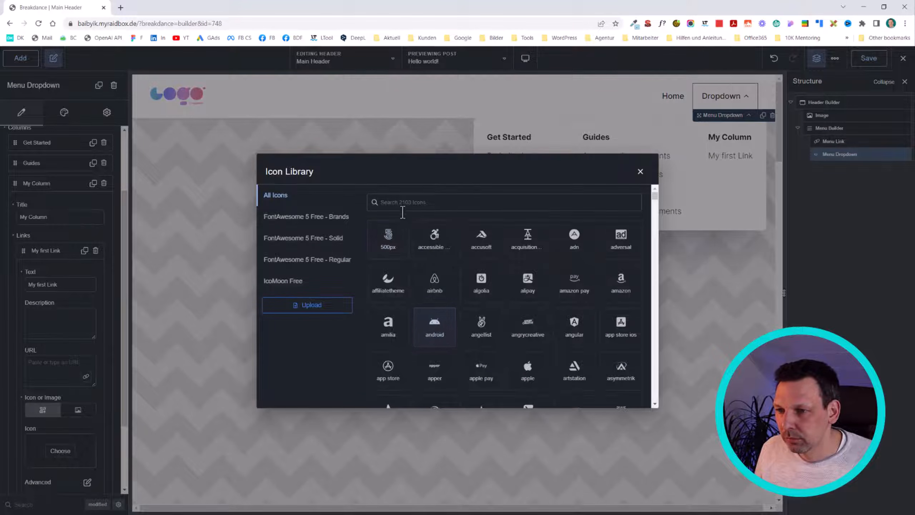
pyautogui.click(404, 202)
pyautogui.write('check')
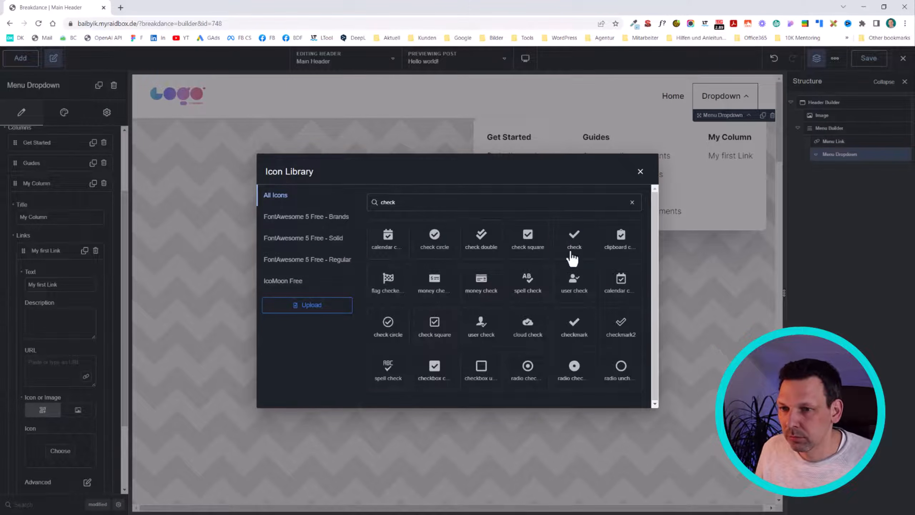
pyautogui.click(576, 238)
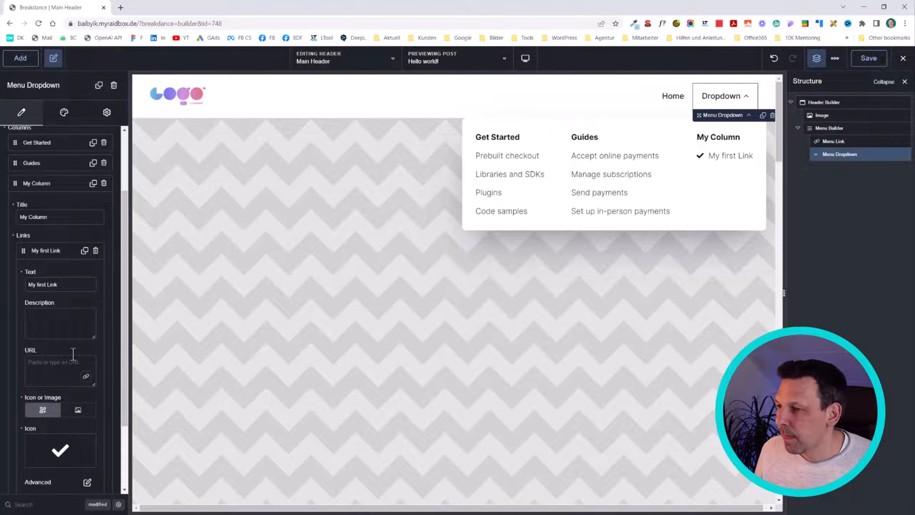
pyautogui.click(66, 253)
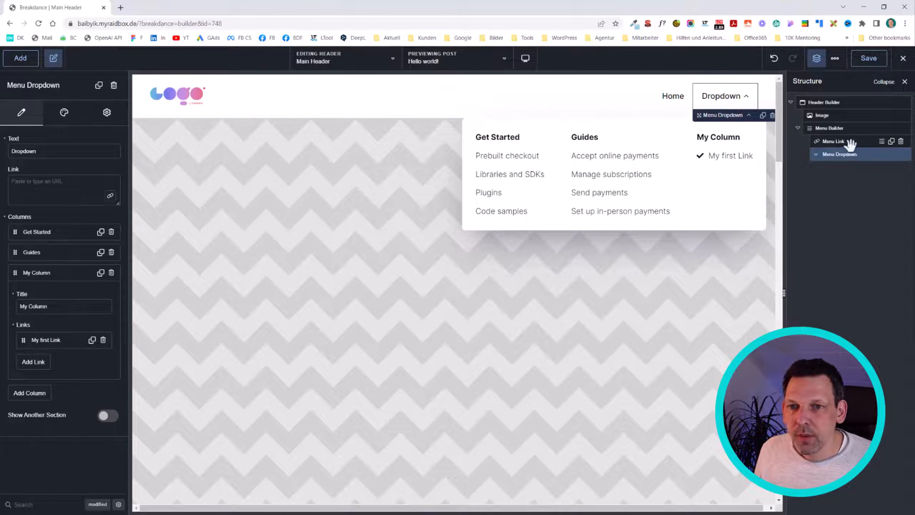
# Step: Delete the menu dropdown and try out a menu button in its place, removing the button again
pyautogui.click(900, 155)
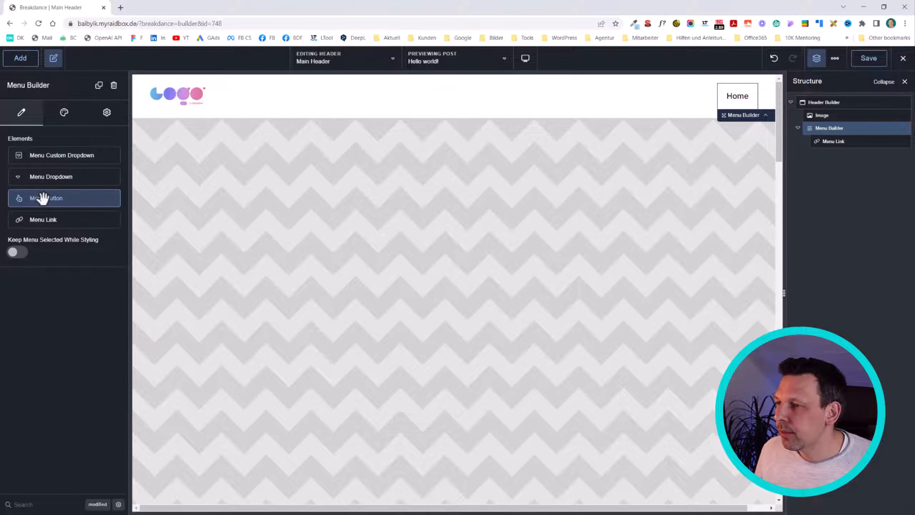
pyautogui.click(58, 198)
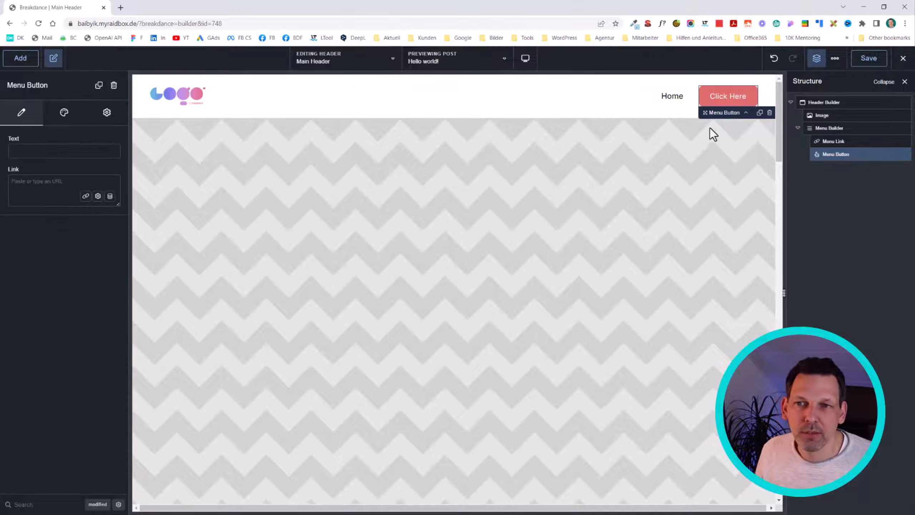
pyautogui.moveTo(849, 150)
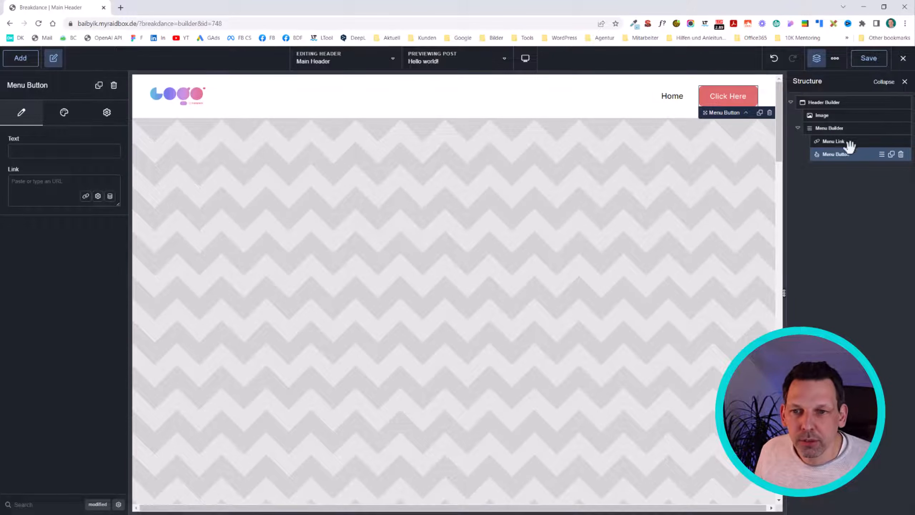
pyautogui.click(902, 154)
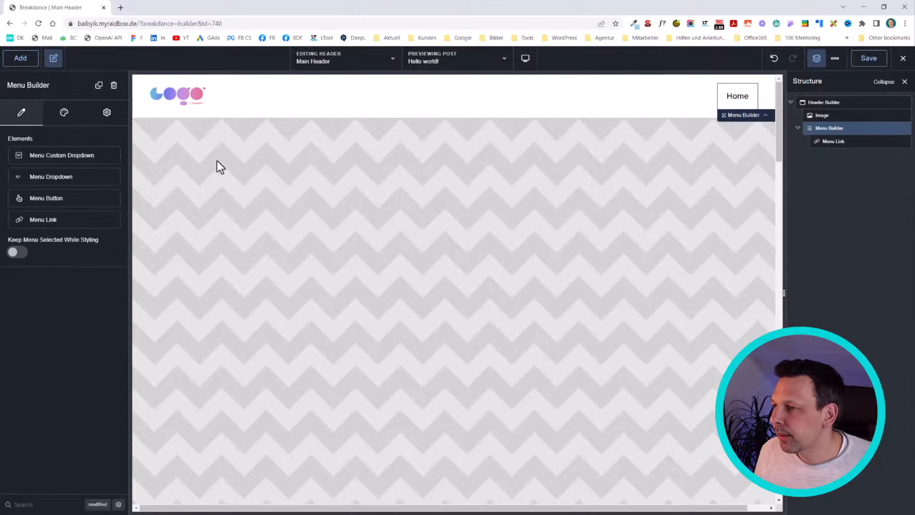
# Step: Add a second menu link after Home in the Menu Builder
pyautogui.click(32, 217)
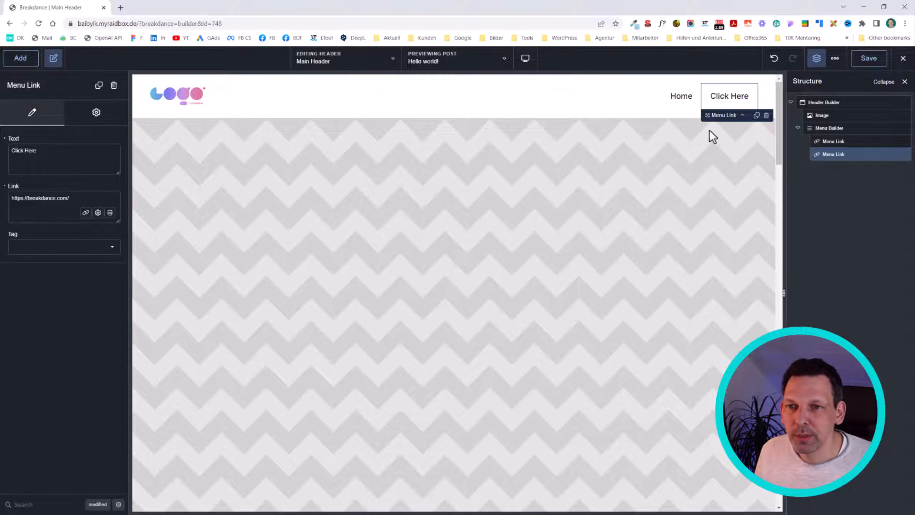
pyautogui.moveTo(850, 156)
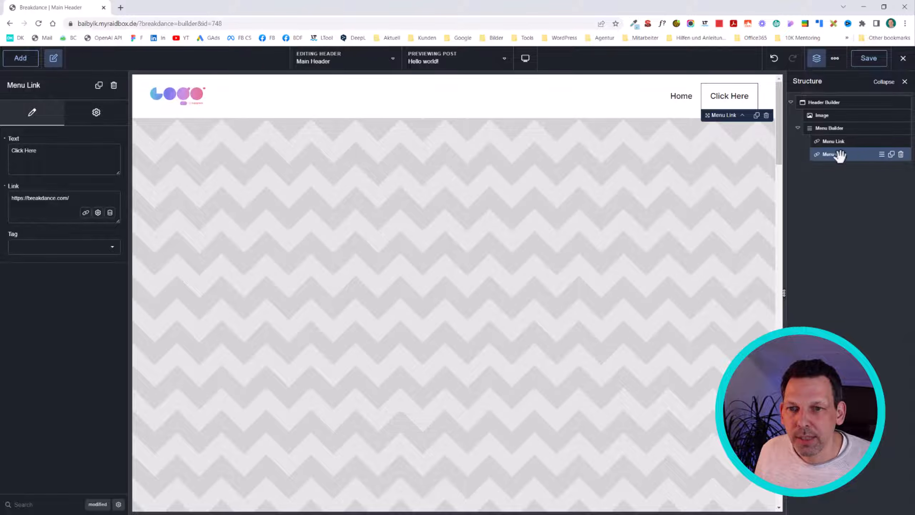
# Step: Duplicate the "Click Here" menu link twice and set the text of the link after Home to "Services"
pyautogui.hotkey('ctrl', 'd')
pyautogui.hotkey('ctrl', 'd')
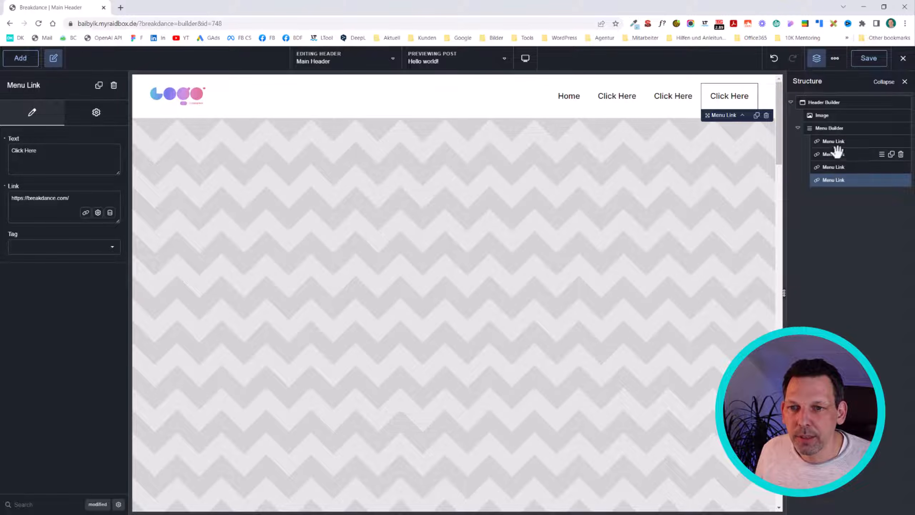
pyautogui.click(837, 140)
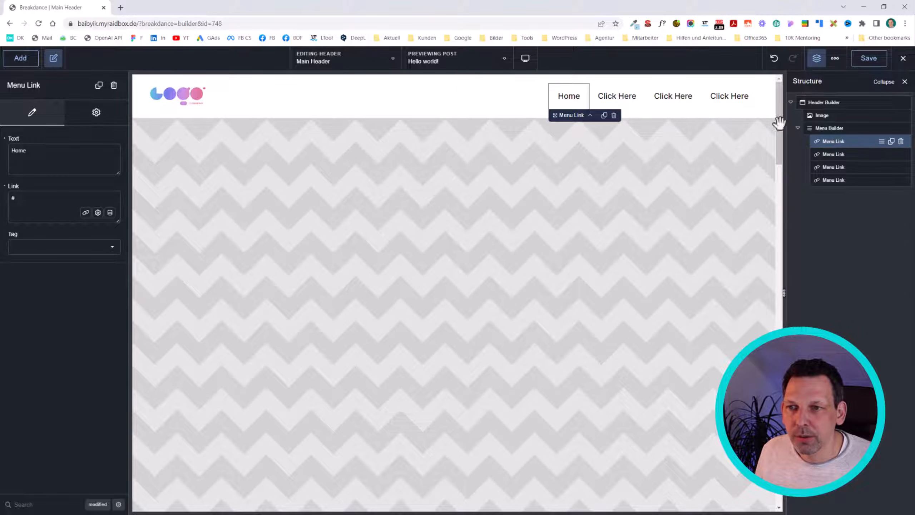
pyautogui.click(835, 154)
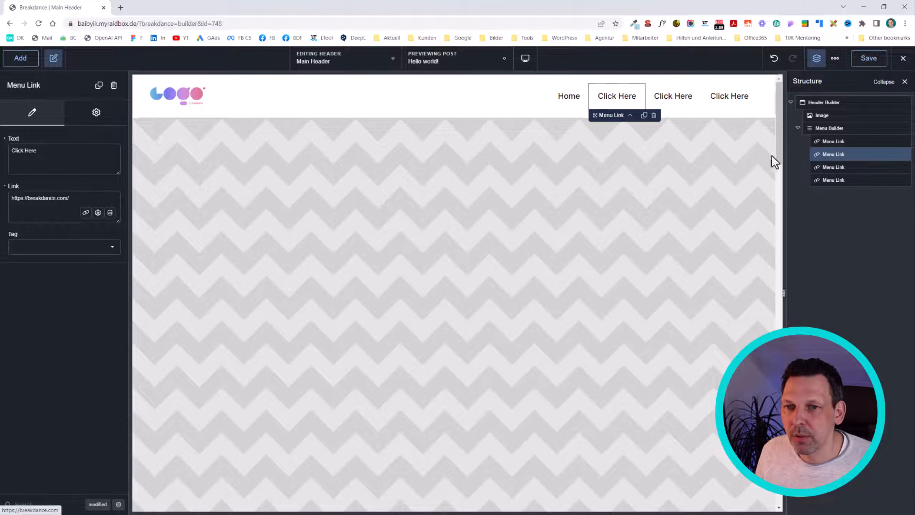
pyautogui.click(55, 156)
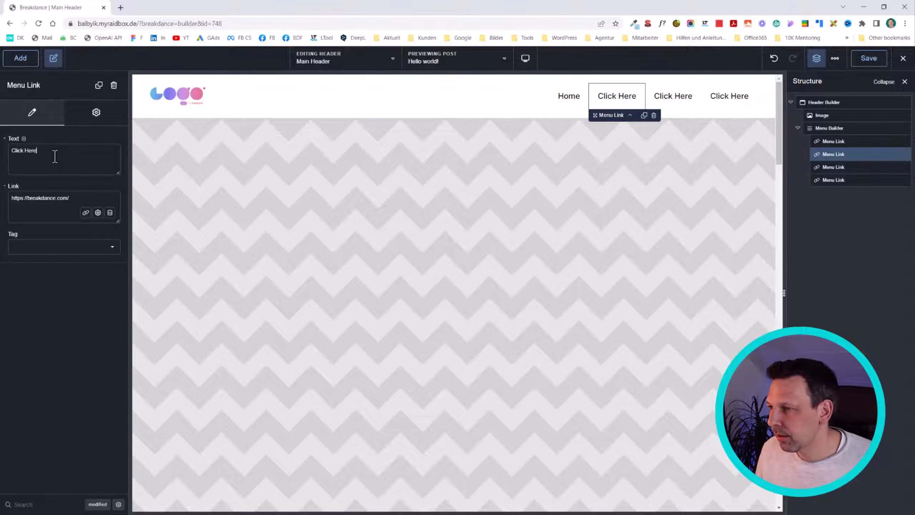
pyautogui.write('Services')
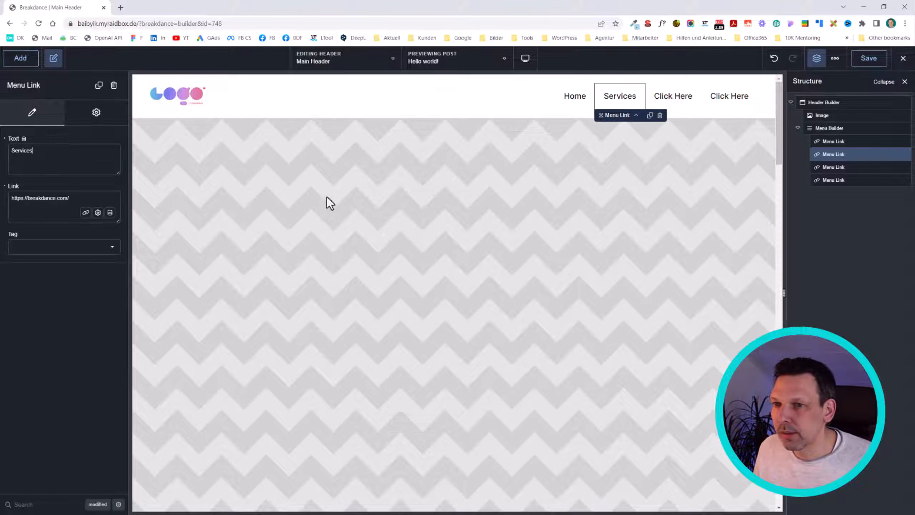
# Step: Set the third menu link's text to "About us" and the fourth menu link's text to "News"
pyautogui.click(834, 168)
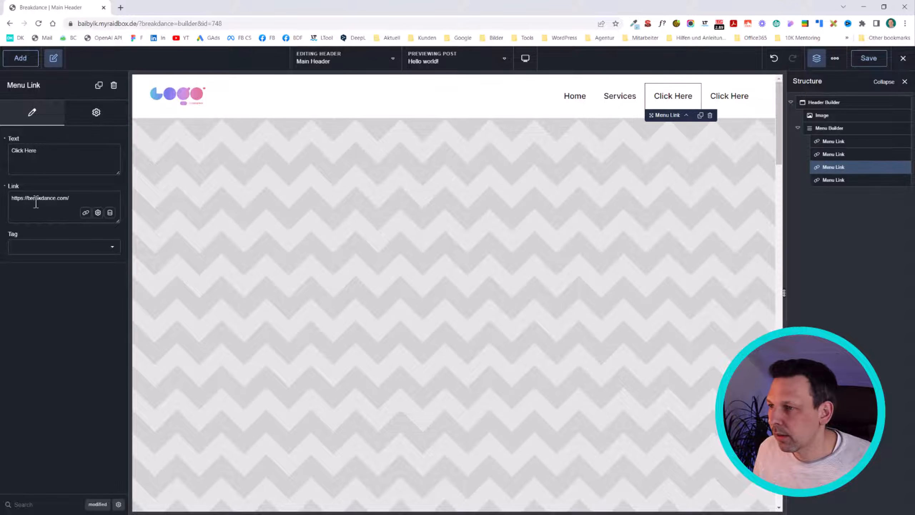
pyautogui.moveTo(64, 157); pyautogui.dragTo(11, 152)
pyautogui.write('About us')
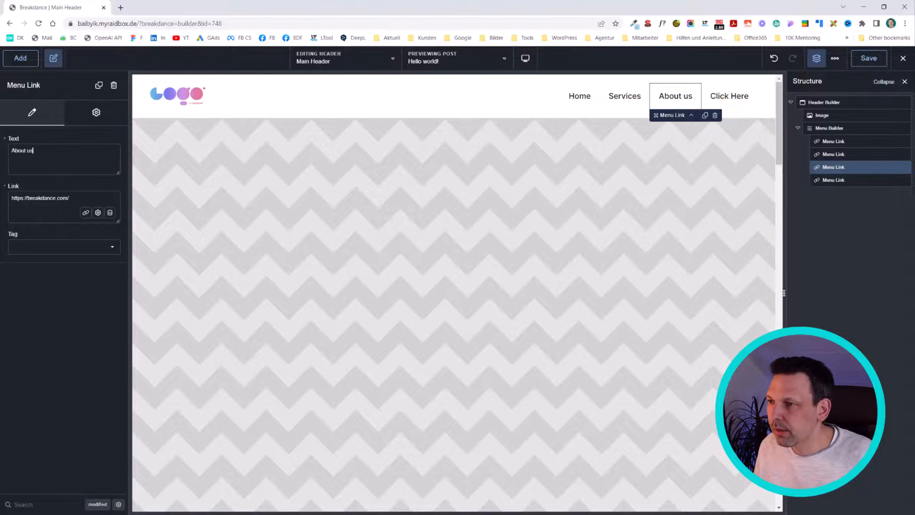
pyautogui.click(835, 180)
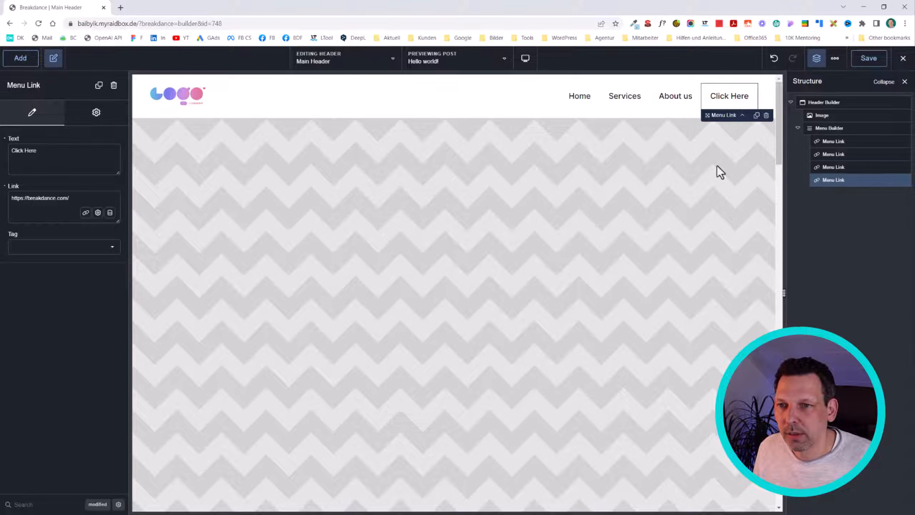
pyautogui.moveTo(67, 162); pyautogui.dragTo(11, 151)
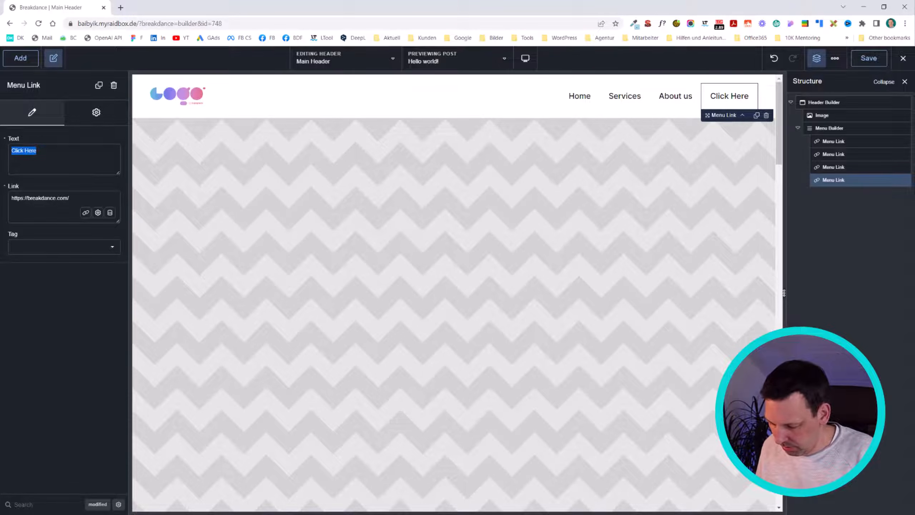
pyautogui.write('News')
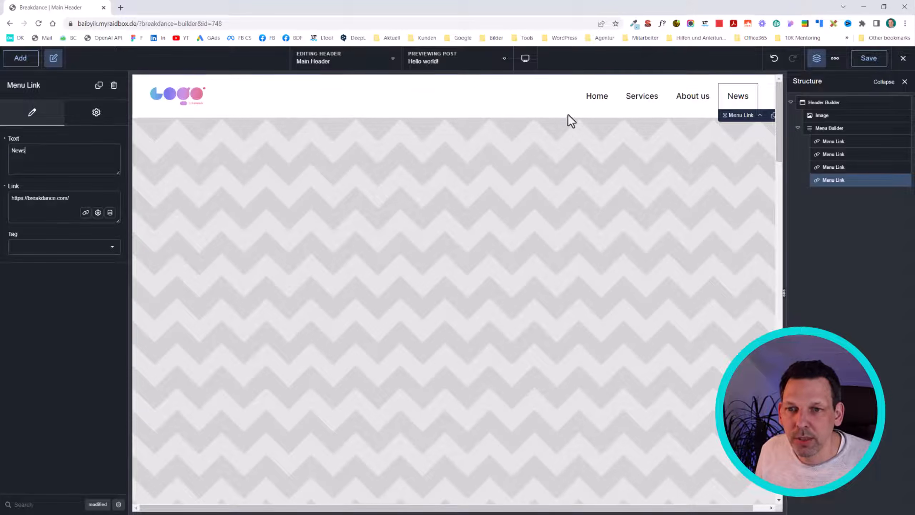
# Step: Add a menu button to the Menu Builder and switch its style to Custom, trying Secondary first
pyautogui.click(829, 128)
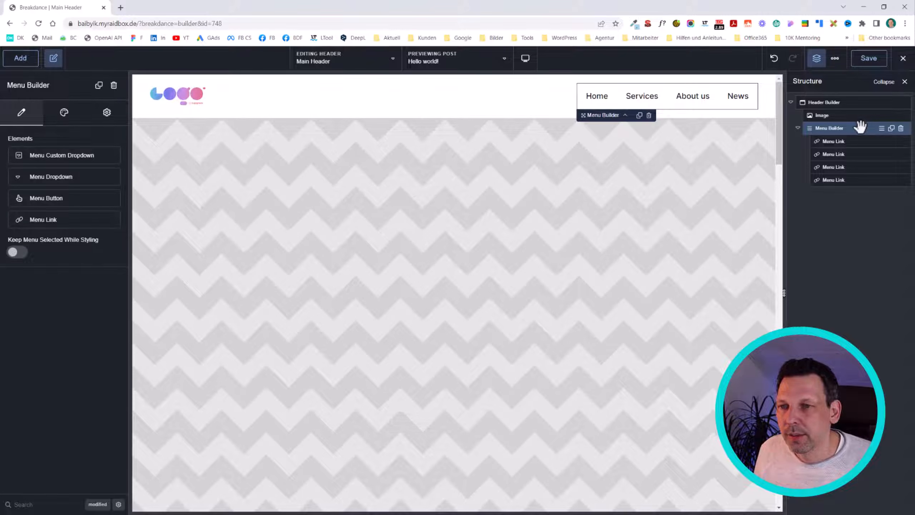
pyautogui.click(74, 198)
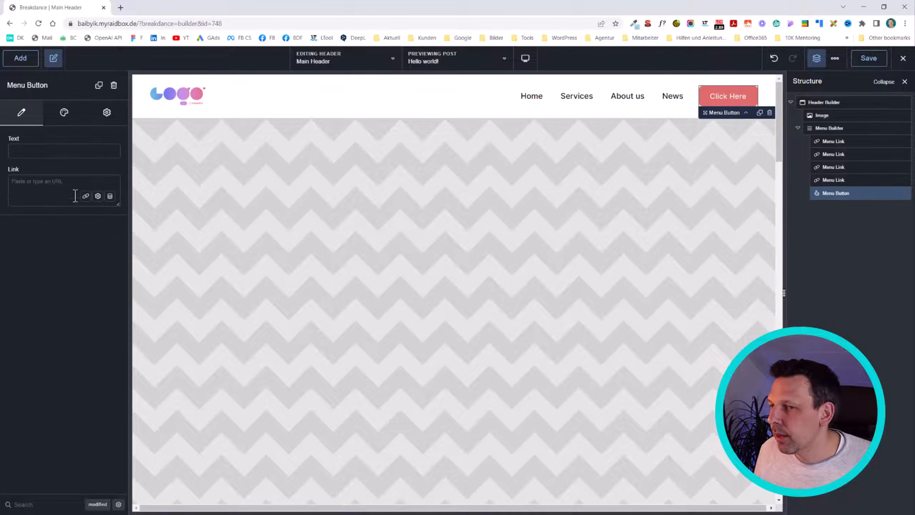
pyautogui.click(57, 115)
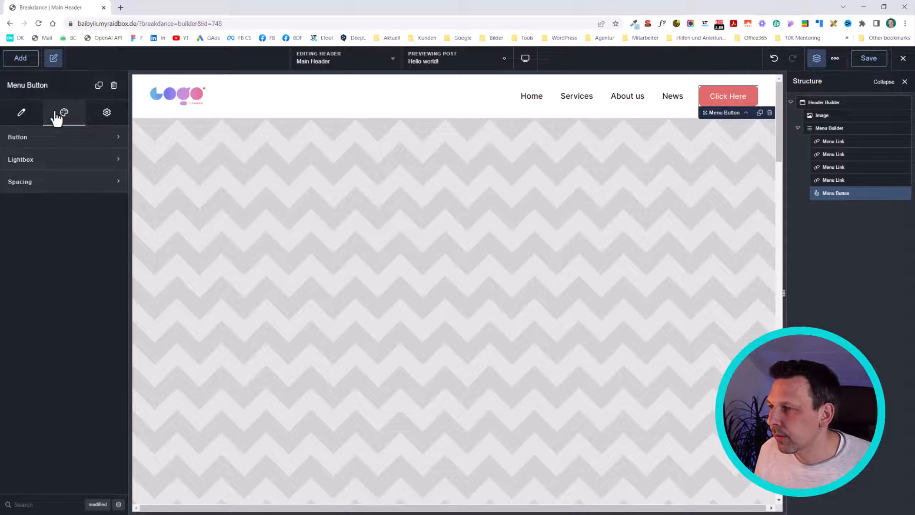
pyautogui.click(51, 140)
pyautogui.click(54, 176)
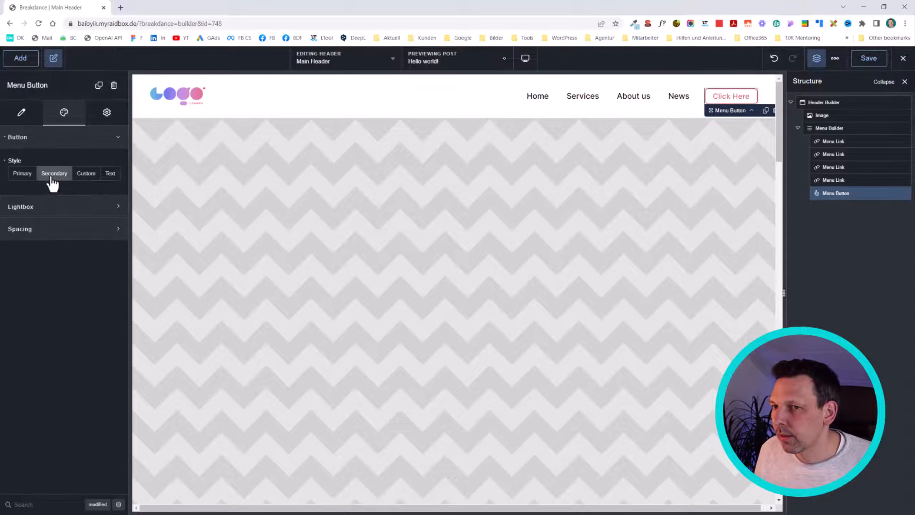
pyautogui.click(85, 173)
pyautogui.click(111, 195)
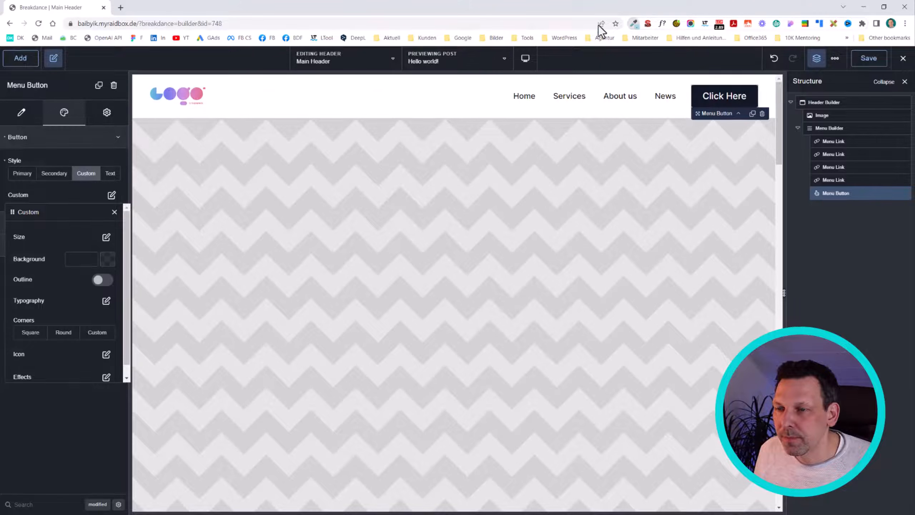
# Step: Sample the pink from the logo, enable the menu button's outline and set the outline color to #E17497
pyautogui.click(635, 23)
pyautogui.click(199, 117)
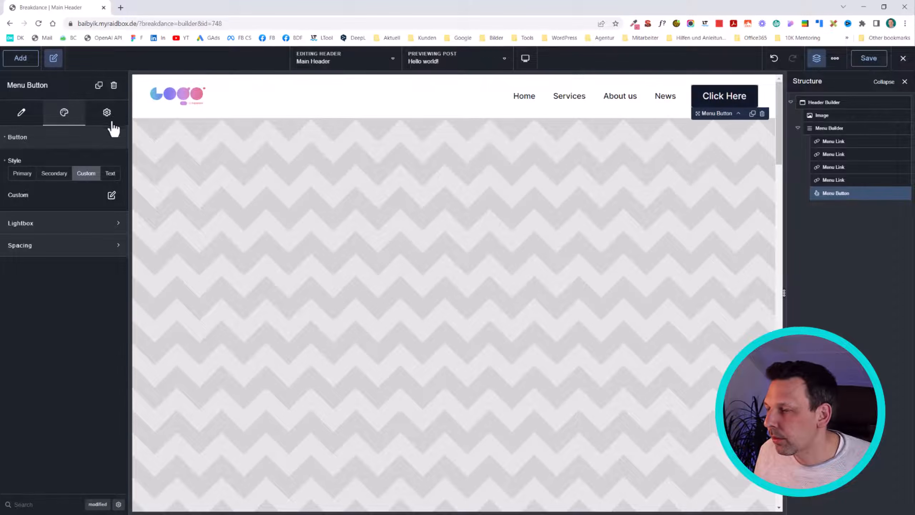
pyautogui.click(112, 196)
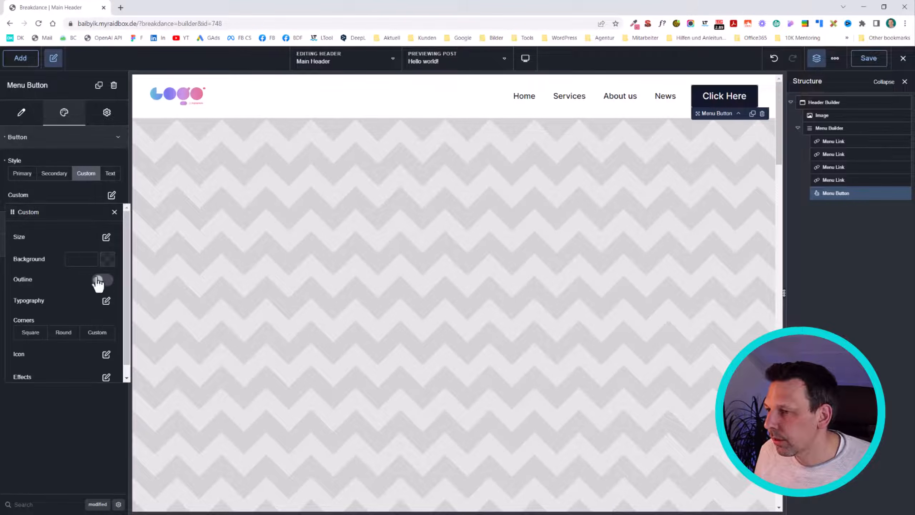
pyautogui.click(103, 280)
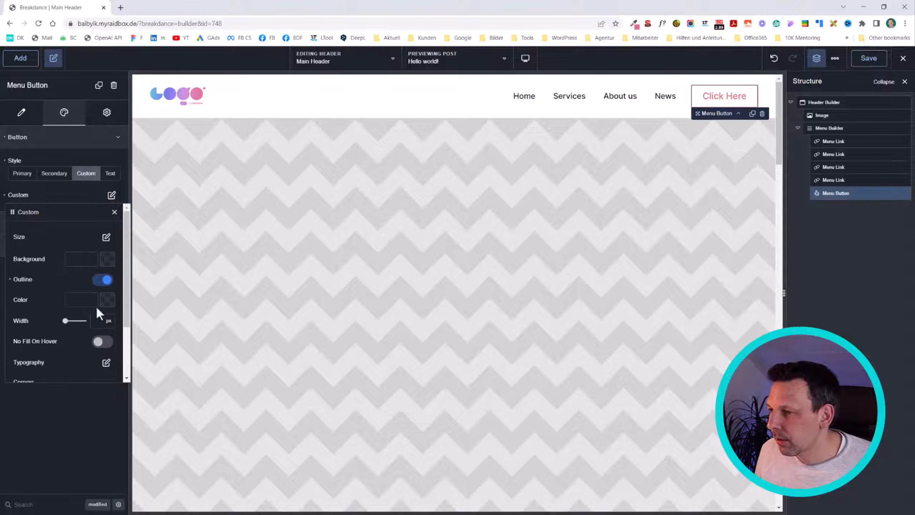
pyautogui.hotkey('ctrl', 'v')
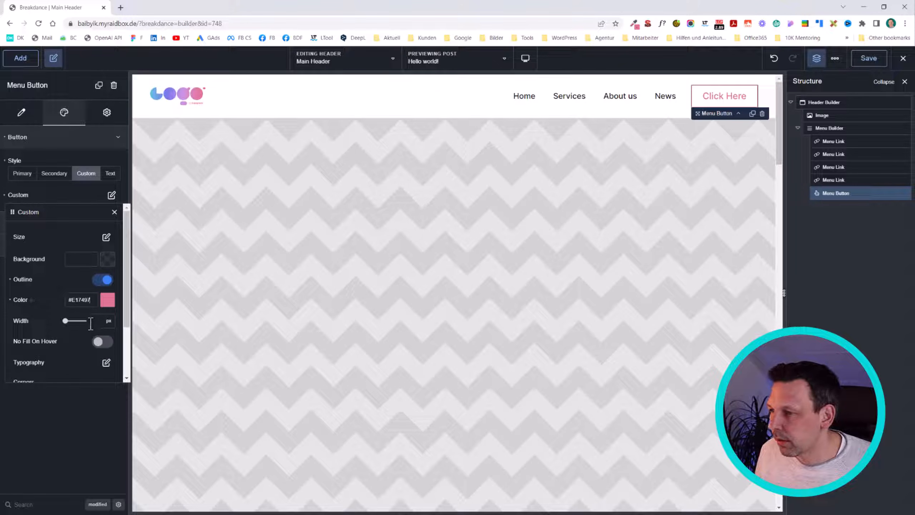
# Step: Set the menu button's size to Small and close its custom style settings
pyautogui.scroll(-1, 108, 239)
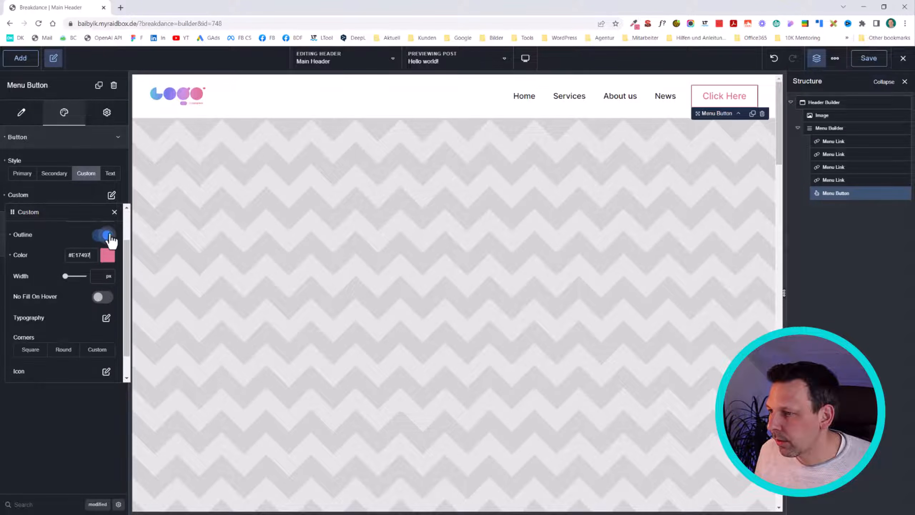
pyautogui.scroll(1, 108, 245)
pyautogui.click(106, 237)
pyautogui.click(119, 257)
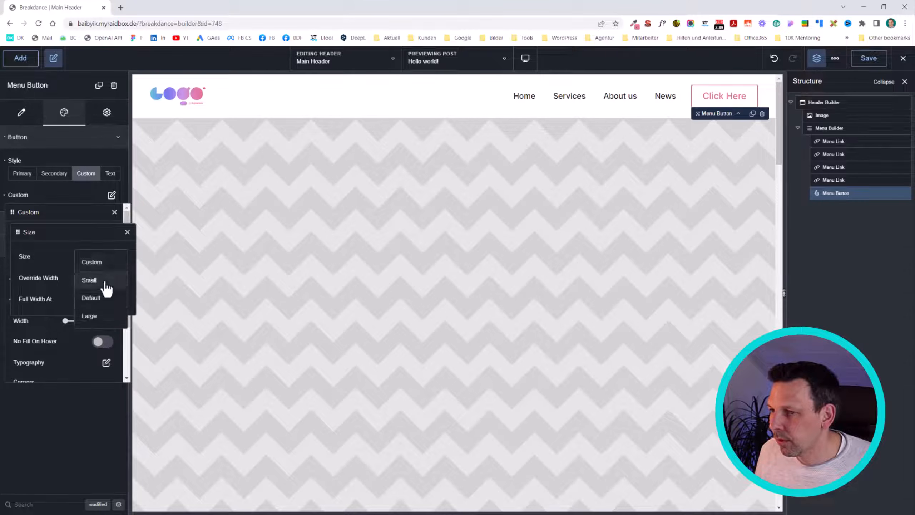
pyautogui.click(97, 279)
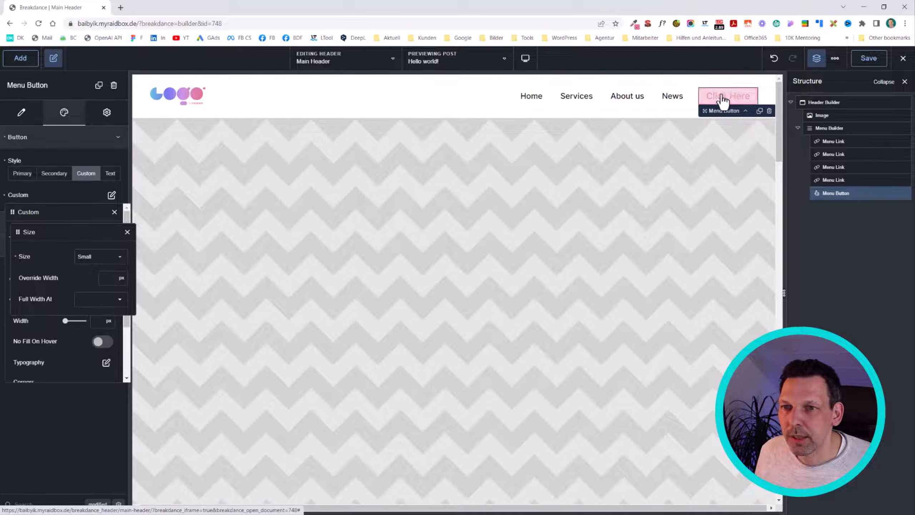
pyautogui.click(78, 391)
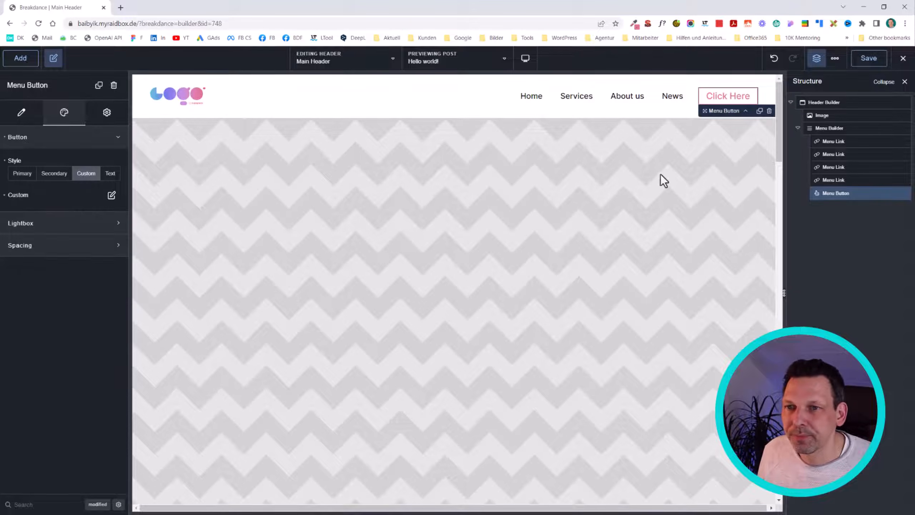
pyautogui.click(825, 278)
# Step: Set the menu button's text to "Work with us"
pyautogui.click(738, 101)
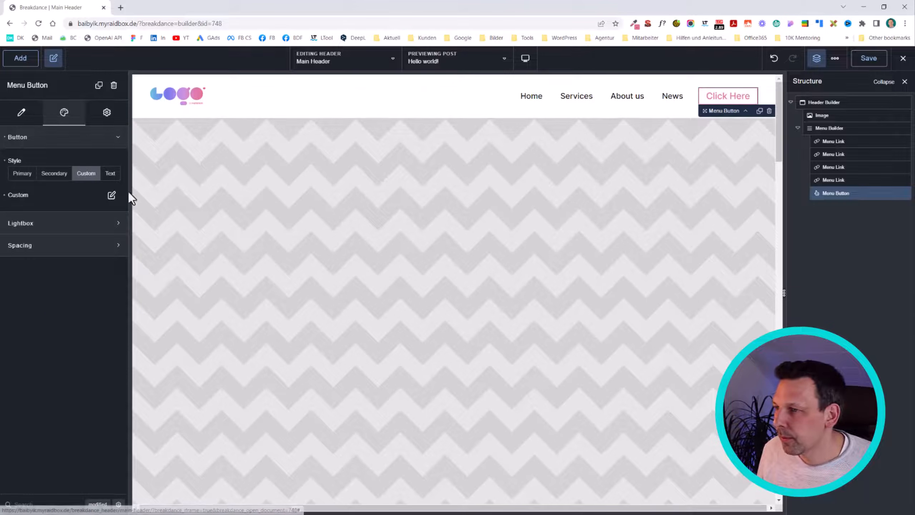
pyautogui.click(27, 138)
pyautogui.click(21, 113)
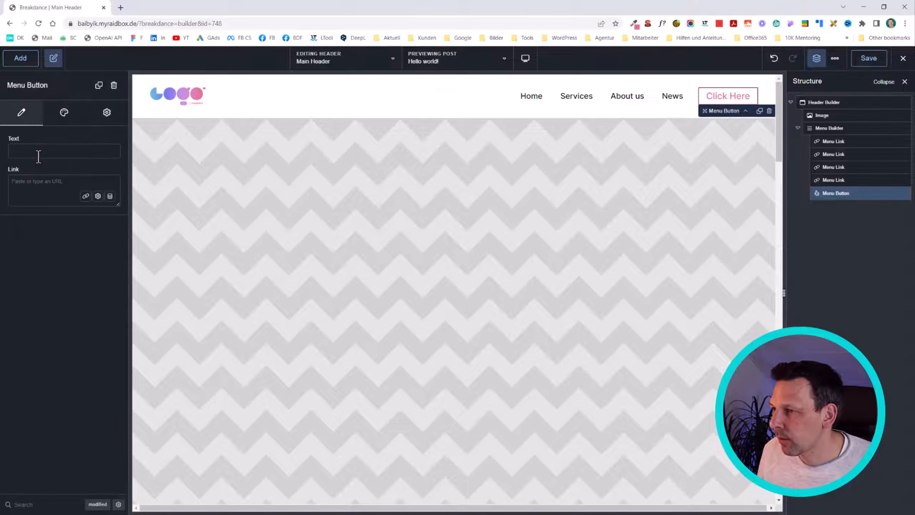
pyautogui.write('Work')
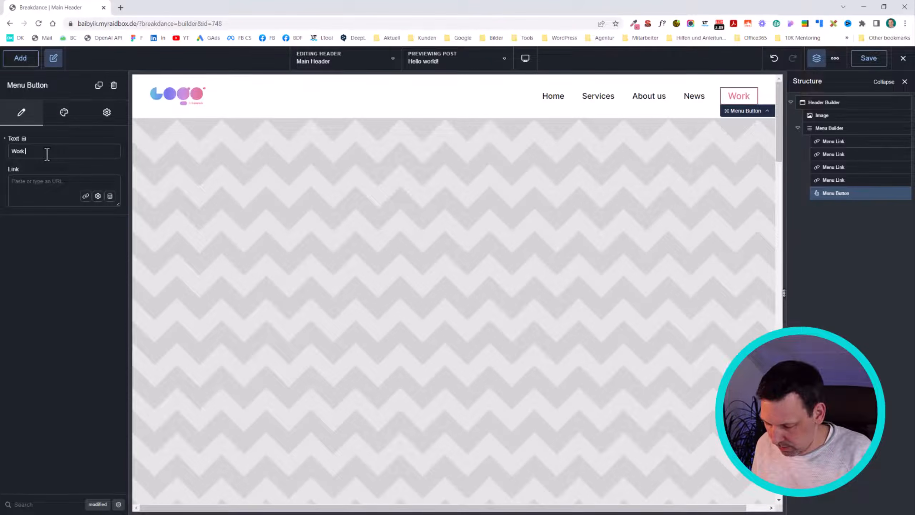
pyautogui.write(' with us')
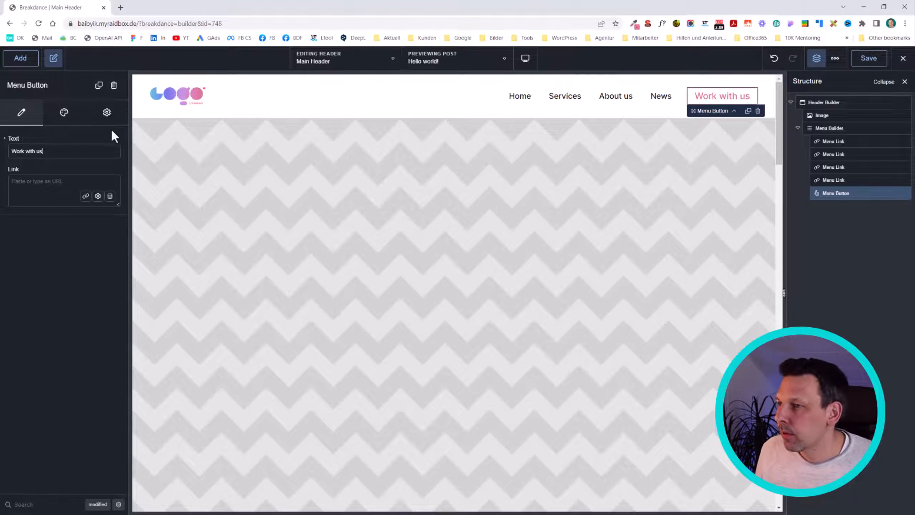
# Step: Switch the unit of the font size in the menu button's custom typography to rem
pyautogui.click(68, 118)
pyautogui.click(75, 138)
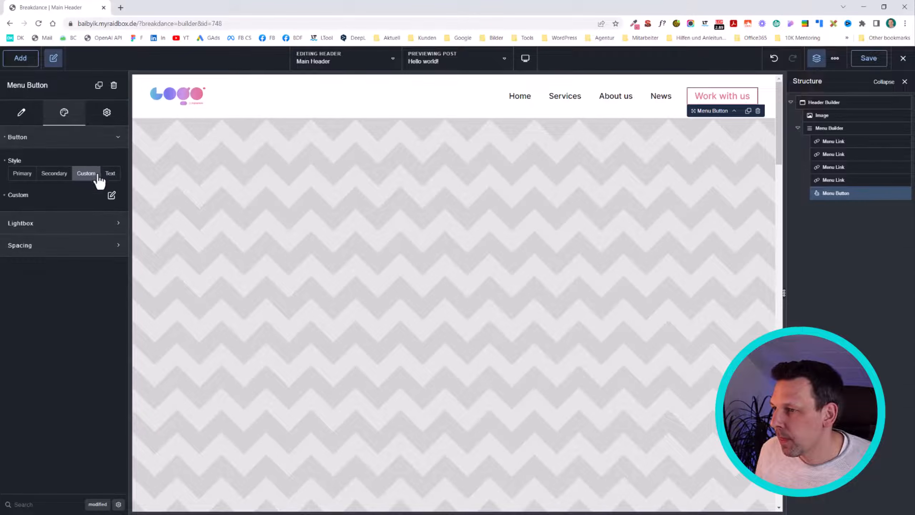
pyautogui.click(111, 196)
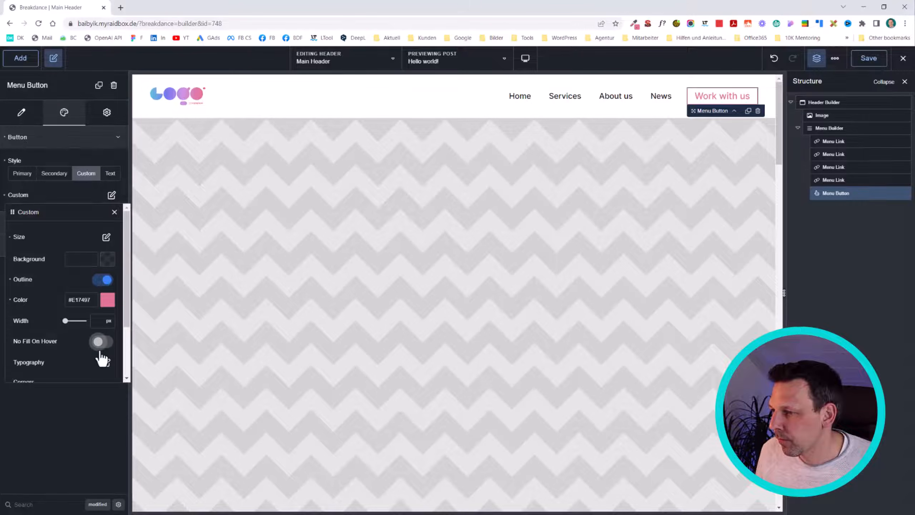
pyautogui.scroll(-1, 102, 357)
pyautogui.click(107, 318)
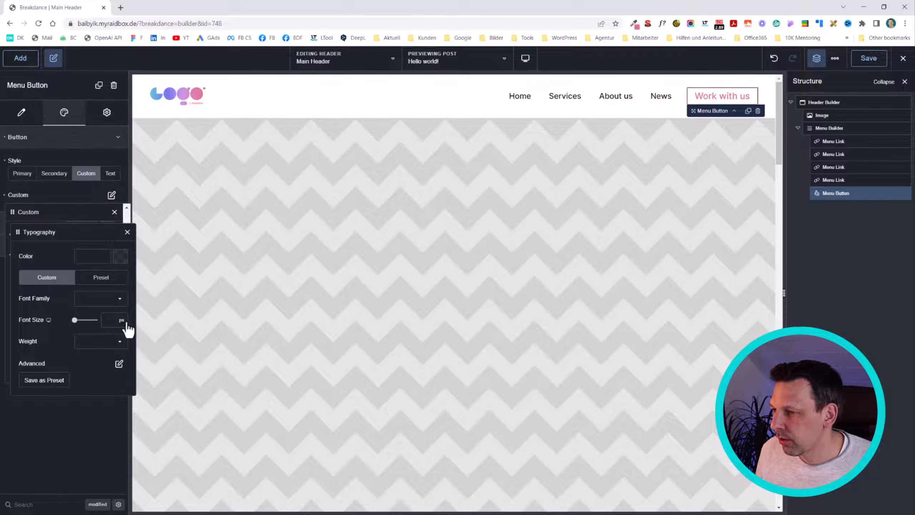
pyautogui.click(121, 321)
pyautogui.click(132, 399)
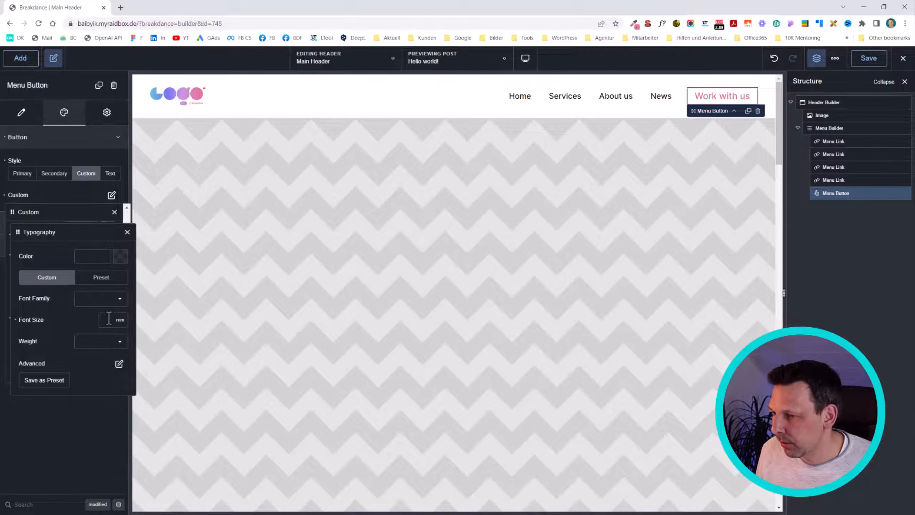
# Step: Try font sizes of 8 and 0.8 rem for the menu button and settle on 1 rem
pyautogui.click(108, 319)
pyautogui.write('8')
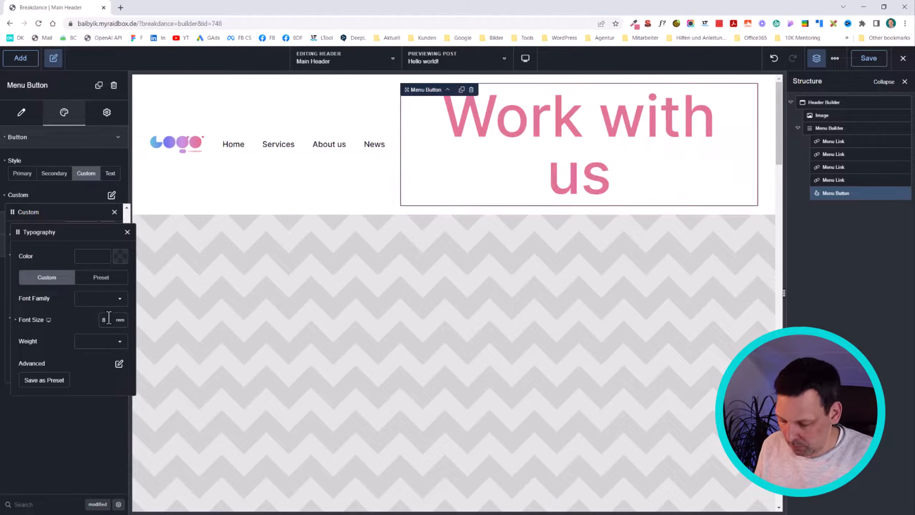
pyautogui.press('BackSpace')
pyautogui.write('0.8')
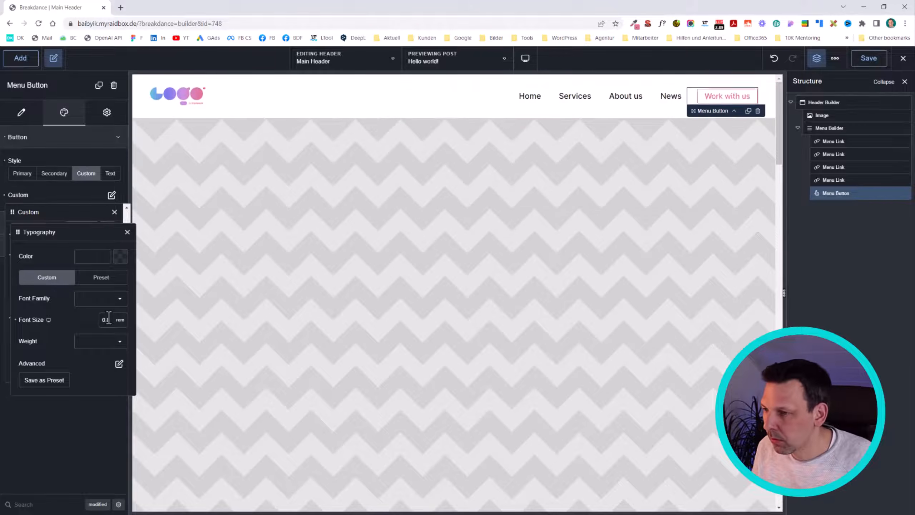
pyautogui.press('BackSpace')
pyautogui.press('BackSpace')
pyautogui.press('BackSpace')
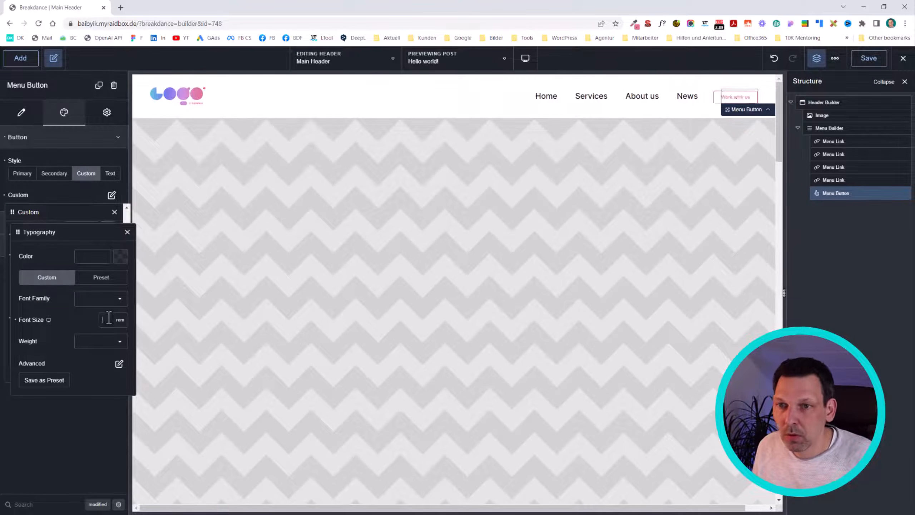
pyautogui.write('1')
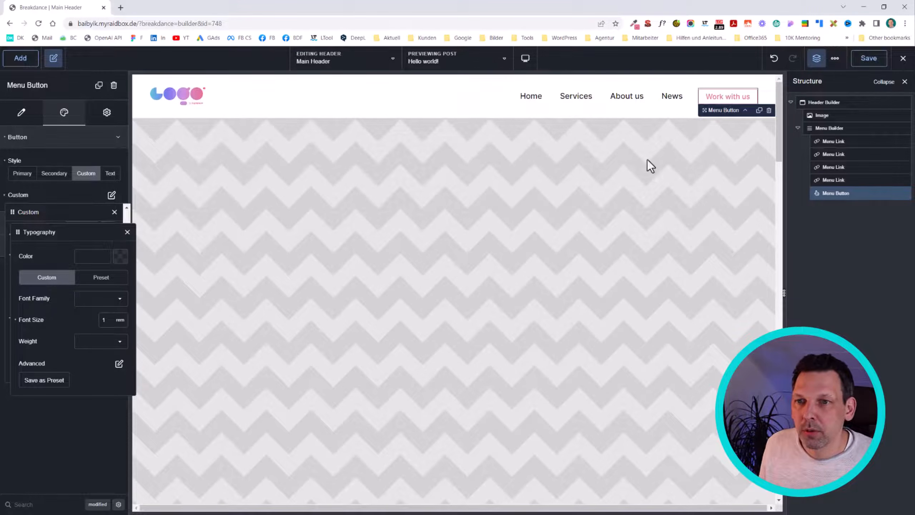
# Step: Set the font size in the "Work with us" menu button's custom typography to 1.1 rem
pyautogui.click(855, 258)
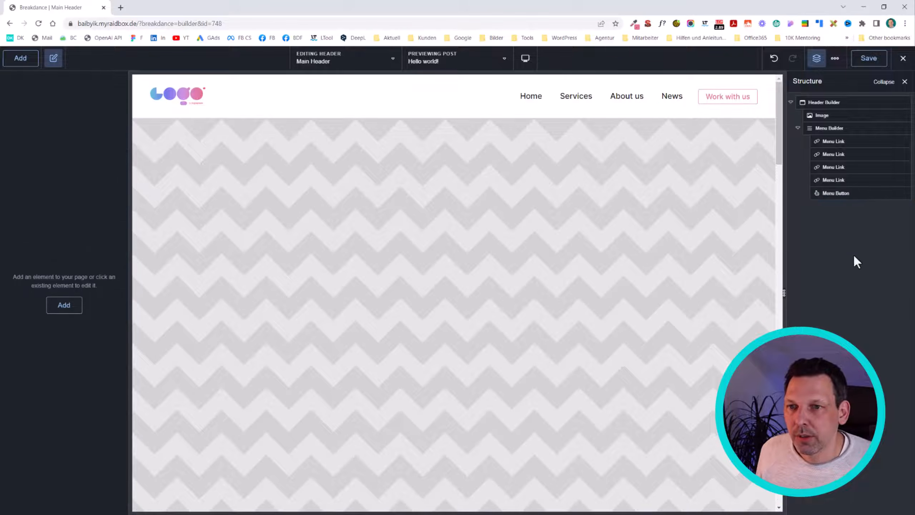
pyautogui.click(721, 101)
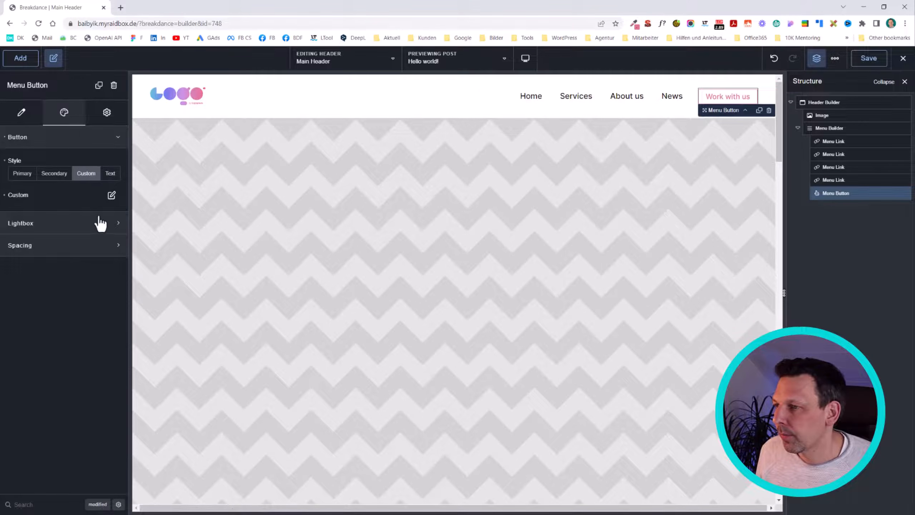
pyautogui.click(112, 195)
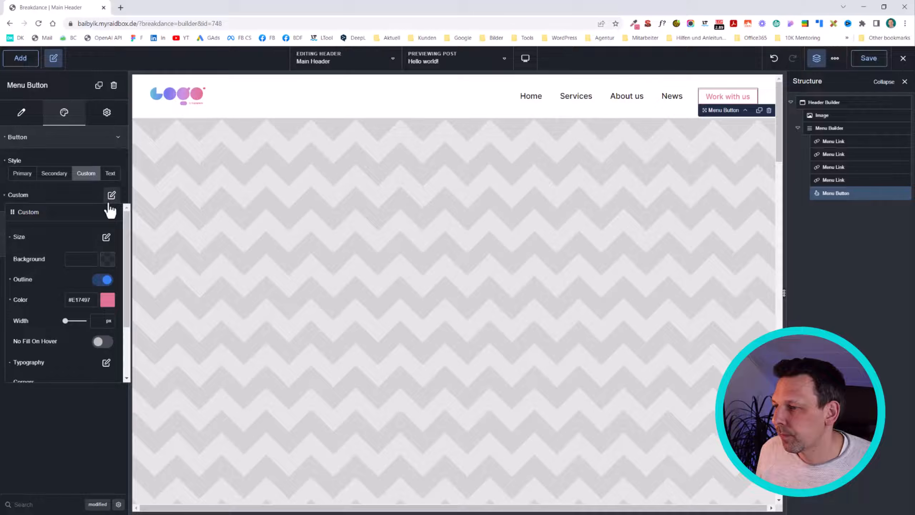
pyautogui.click(106, 363)
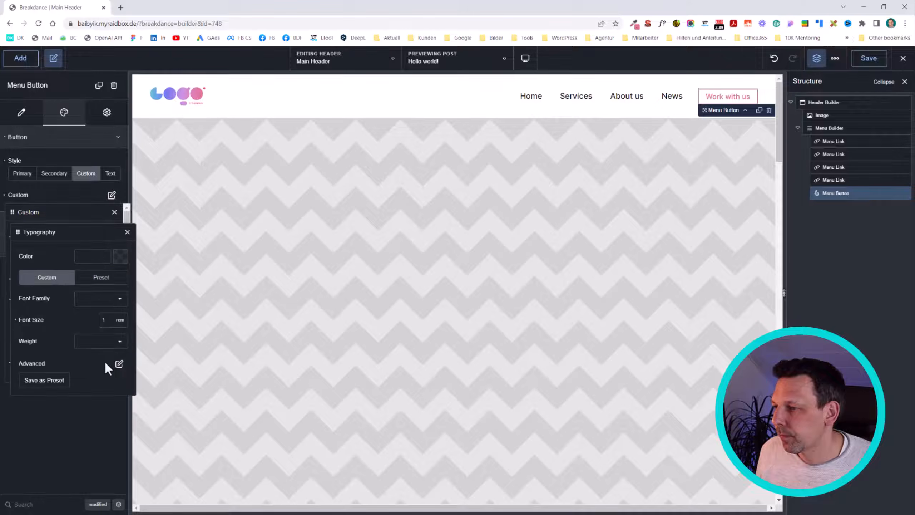
pyautogui.click(108, 318)
pyautogui.write('1.1')
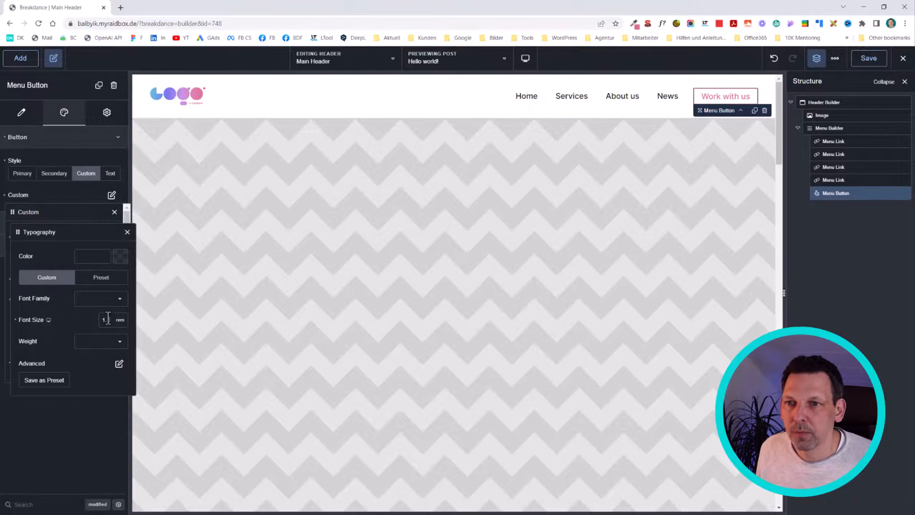
pyautogui.click(871, 226)
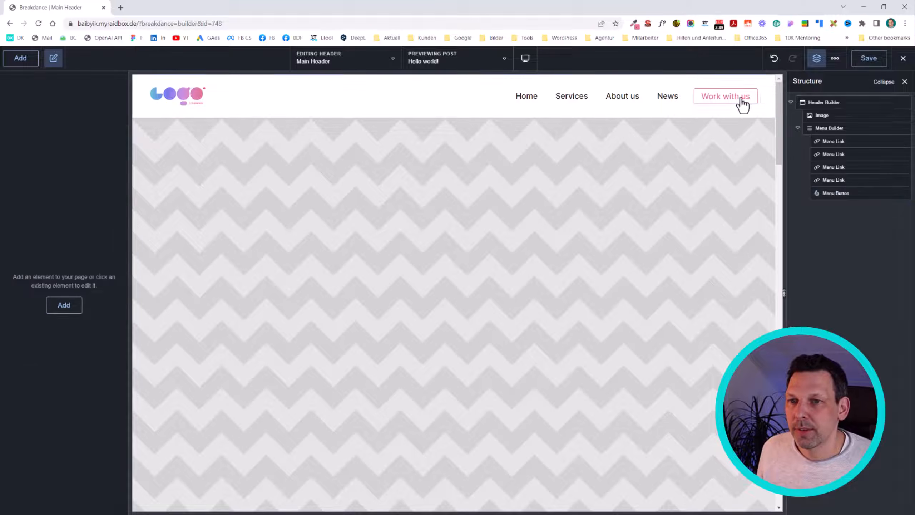
# Step: Save the header and view the Hello world! post on the frontend in a separate browser tab
pyautogui.click(834, 127)
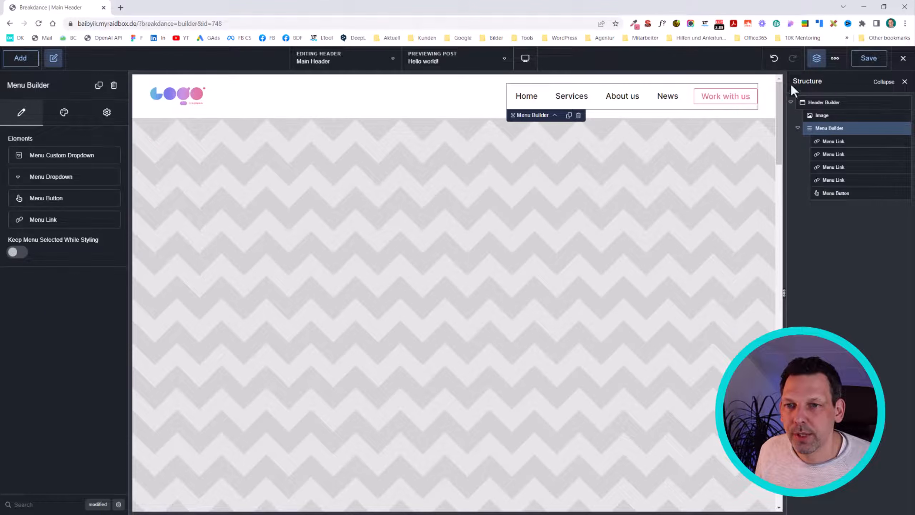
pyautogui.click(867, 60)
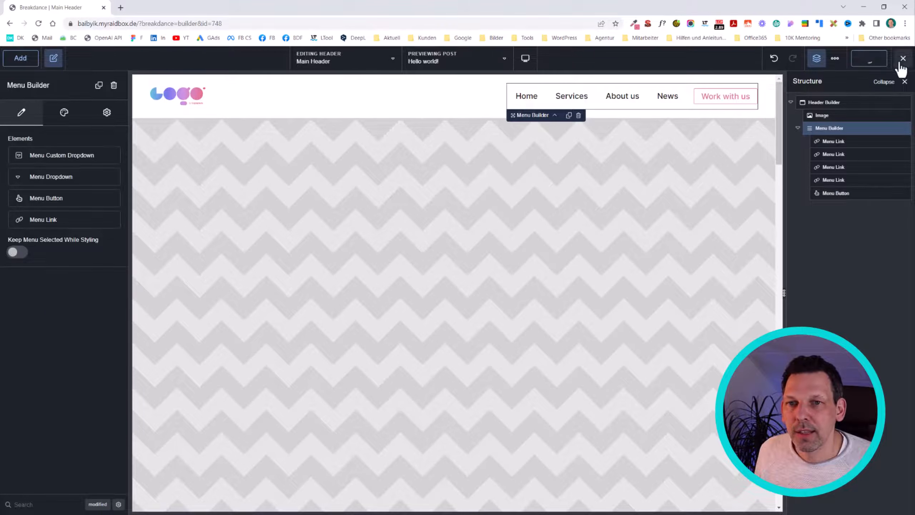
pyautogui.click(902, 62)
pyautogui.rightClick(875, 80)
pyautogui.click(875, 86)
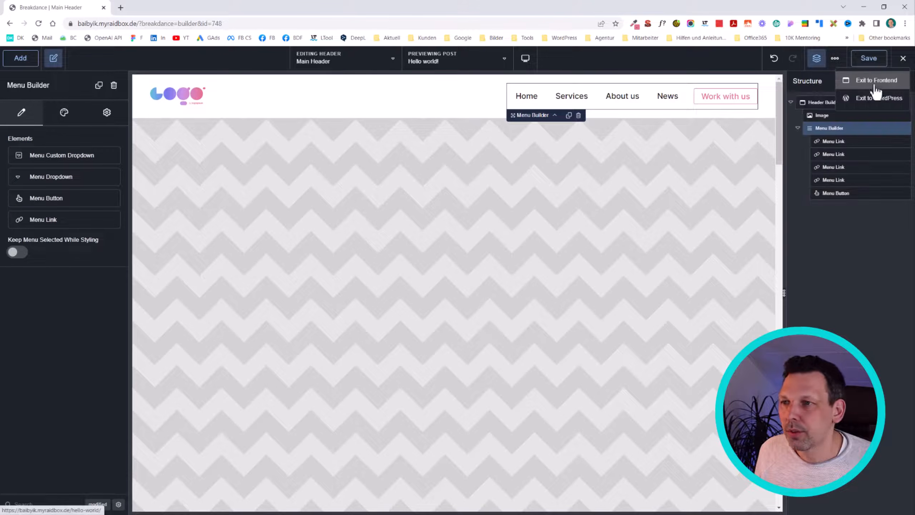
pyautogui.click(202, 8)
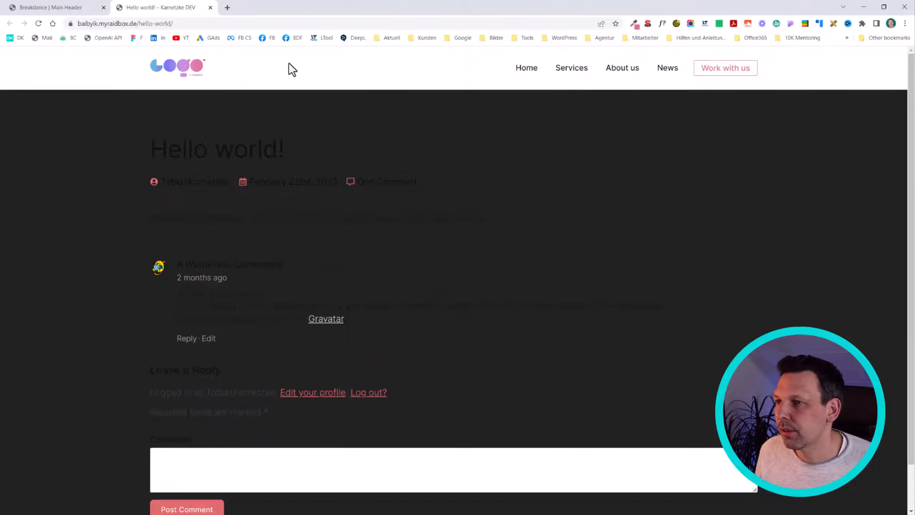
# Step: Return to the Main Header in the builder and set the Header Builder's width to Full
pyautogui.click(77, 8)
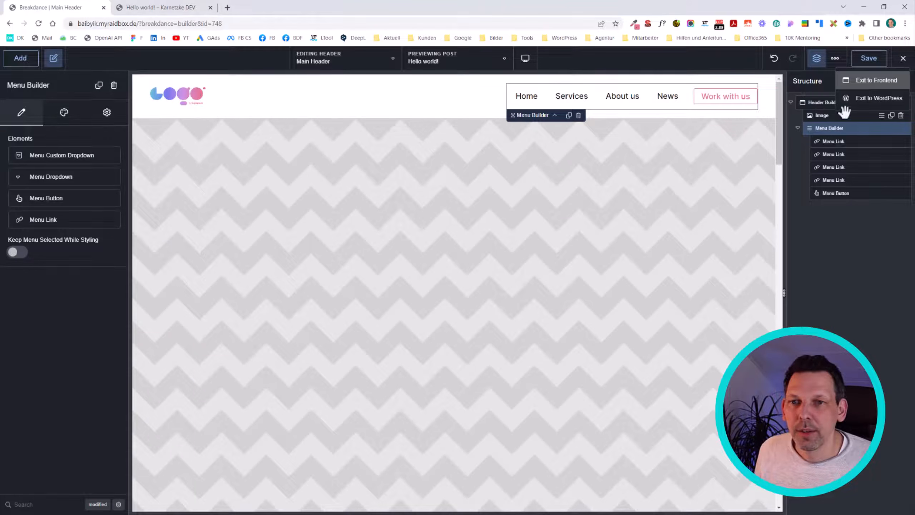
pyautogui.click(814, 102)
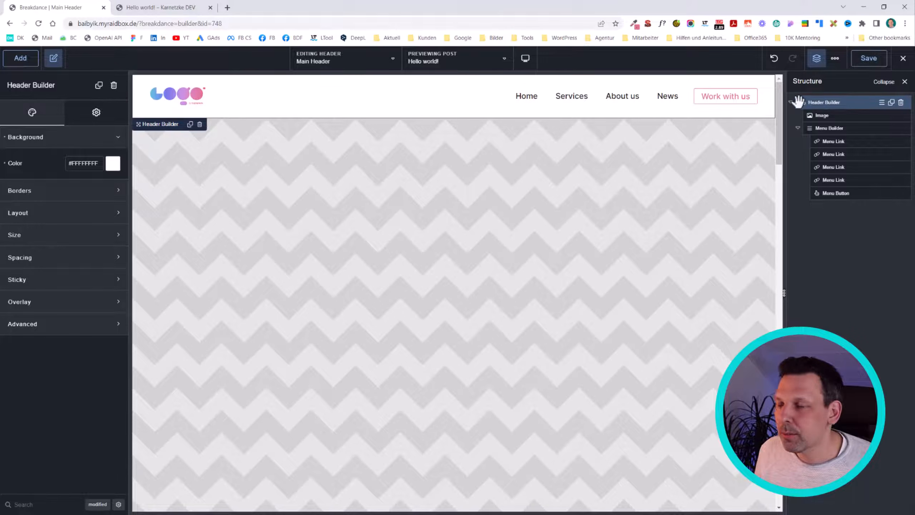
pyautogui.click(68, 116)
pyautogui.click(37, 113)
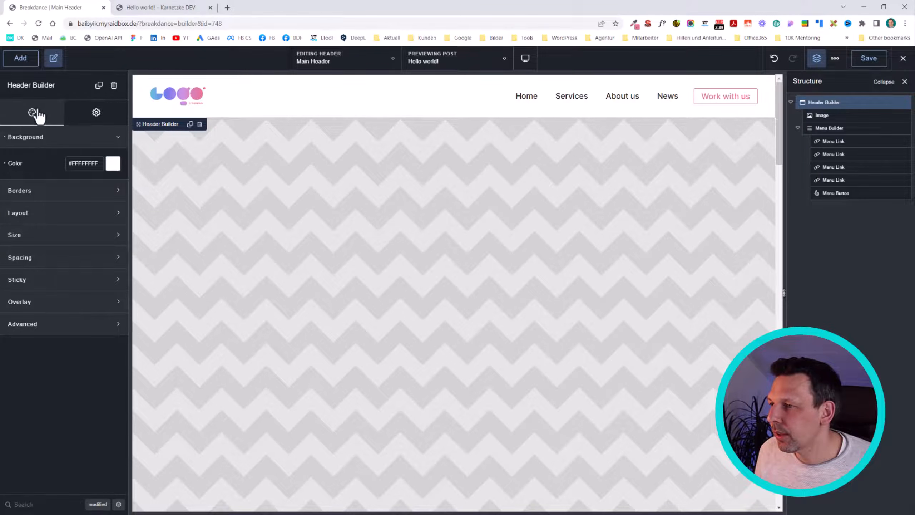
pyautogui.click(39, 216)
pyautogui.click(90, 239)
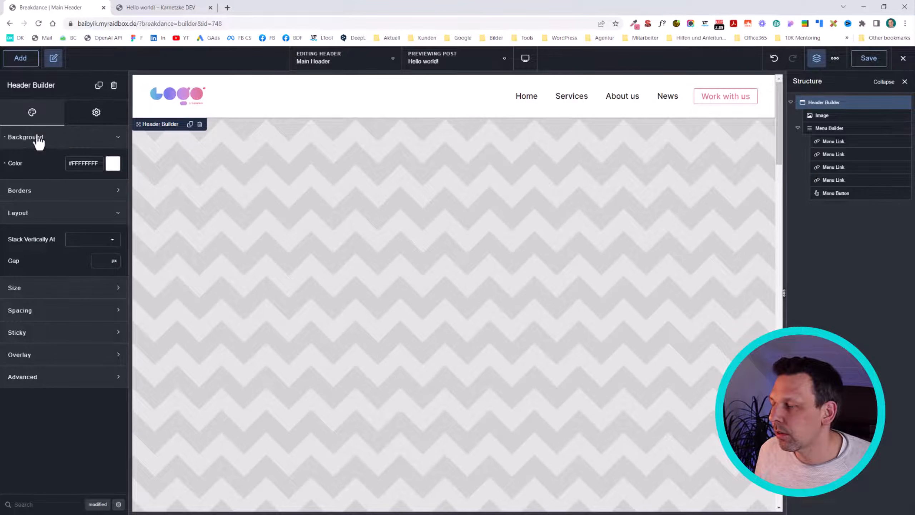
pyautogui.click(74, 113)
pyautogui.click(30, 113)
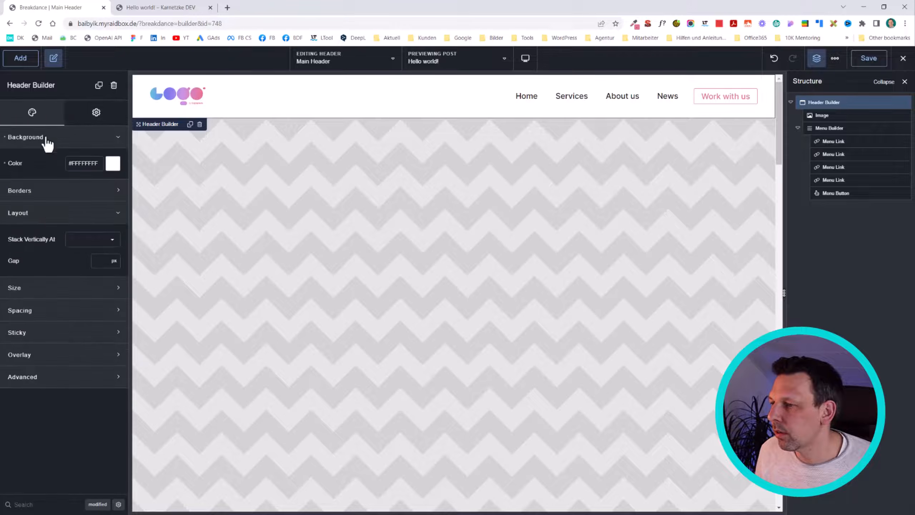
pyautogui.click(42, 292)
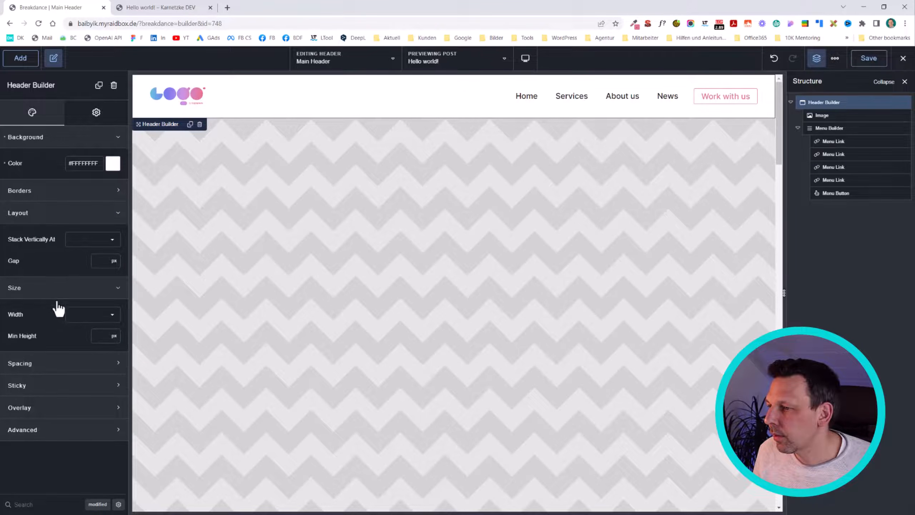
pyautogui.click(90, 317)
pyautogui.click(90, 338)
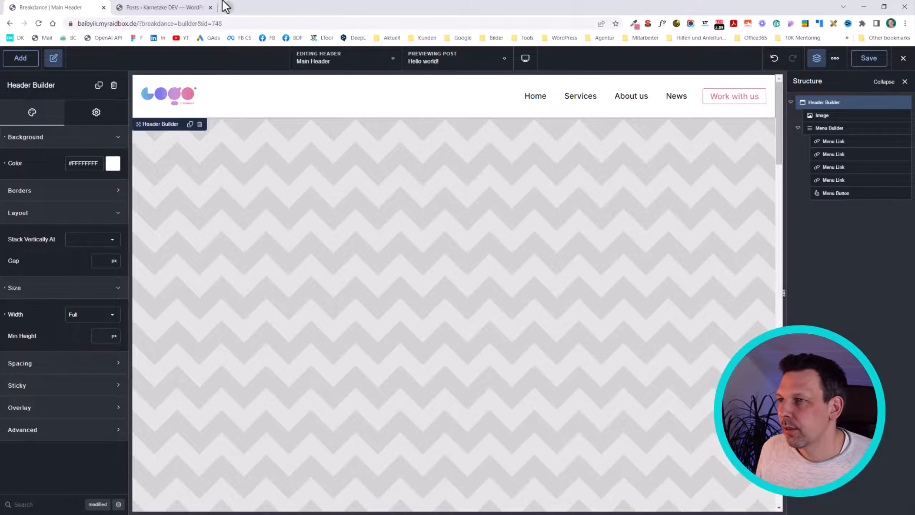
# Step: Switch to the WordPress admin tab and start a new page from the Pages list
pyautogui.click(186, 7)
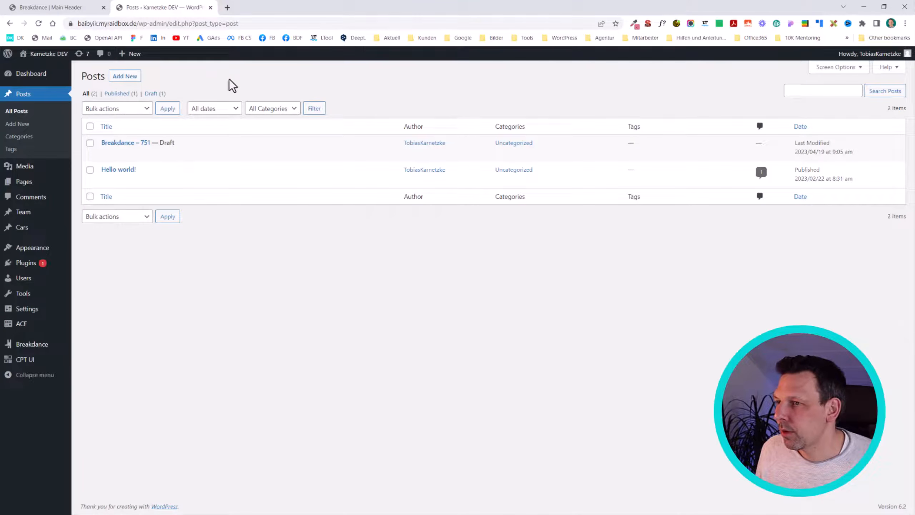
pyautogui.click(47, 188)
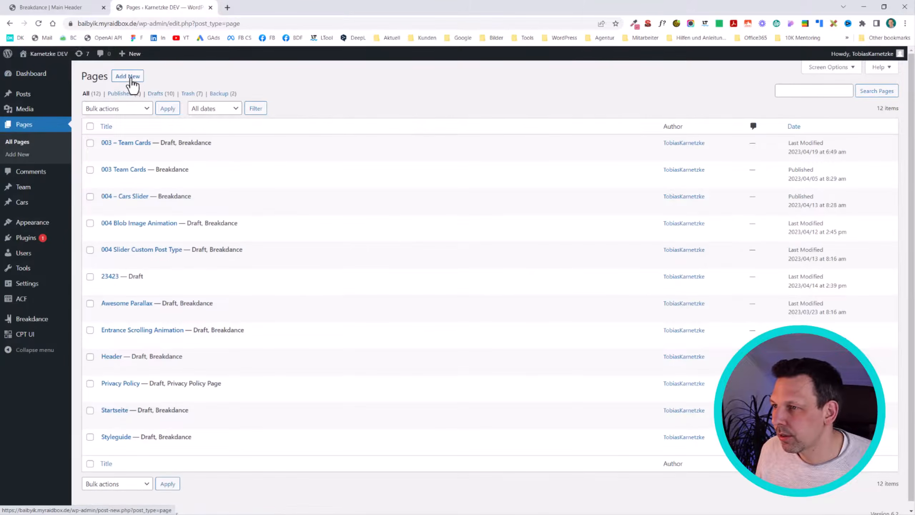
pyautogui.click(131, 81)
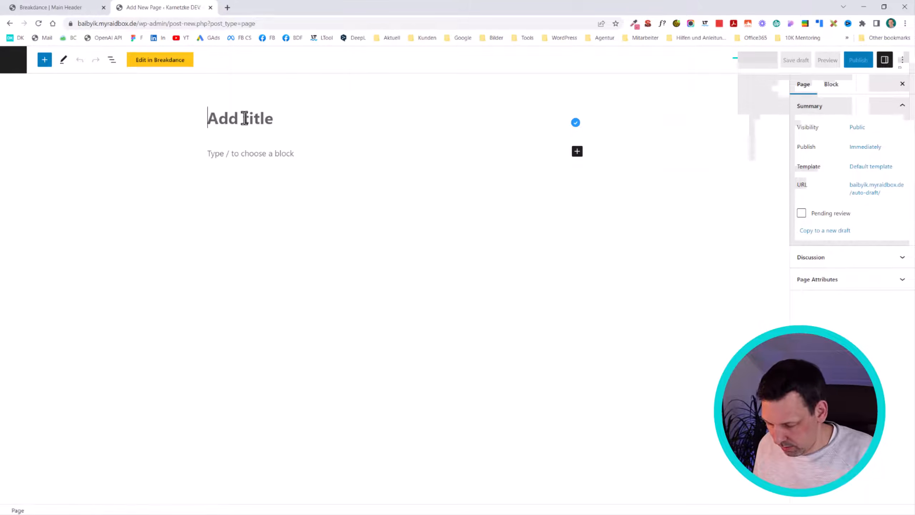
# Step: Title the page "Test Page Scrolling Sticky Header" and publish it
pyautogui.write('T')
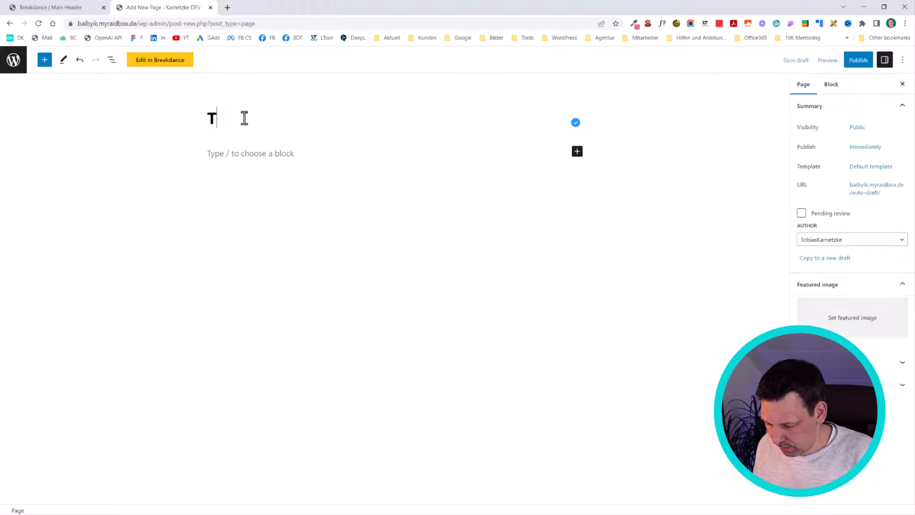
pyautogui.write('est Page Scroll')
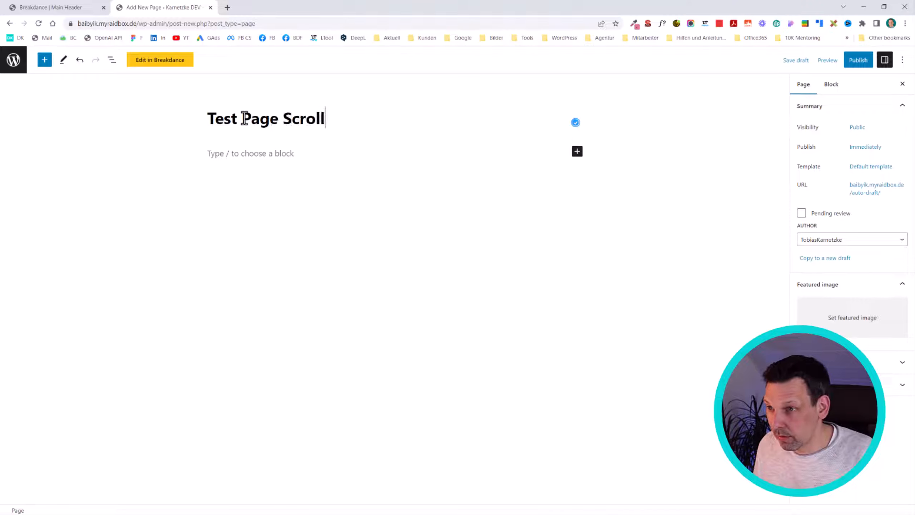
pyautogui.write('ing Stic')
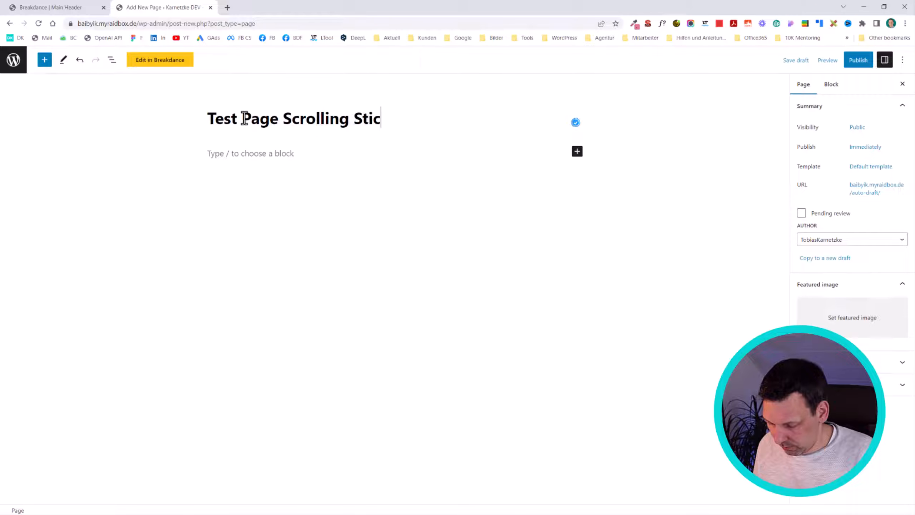
pyautogui.write('ky Header')
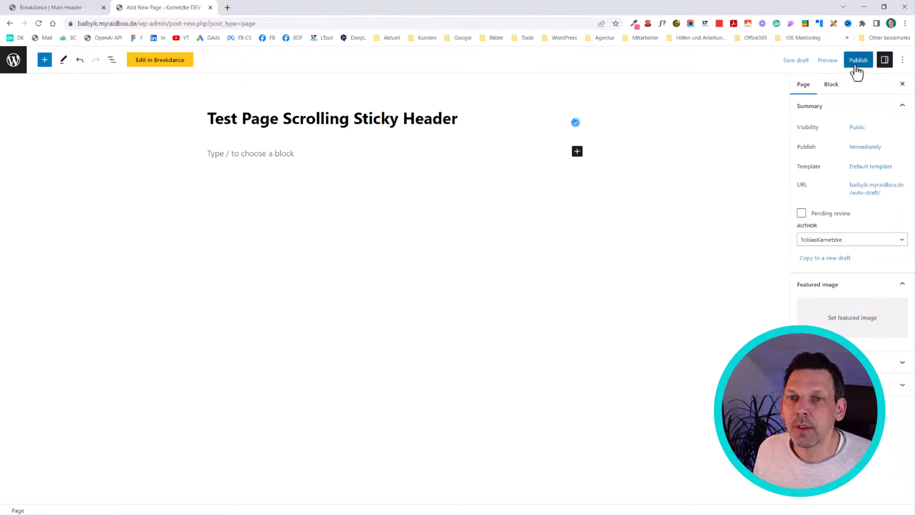
pyautogui.click(858, 62)
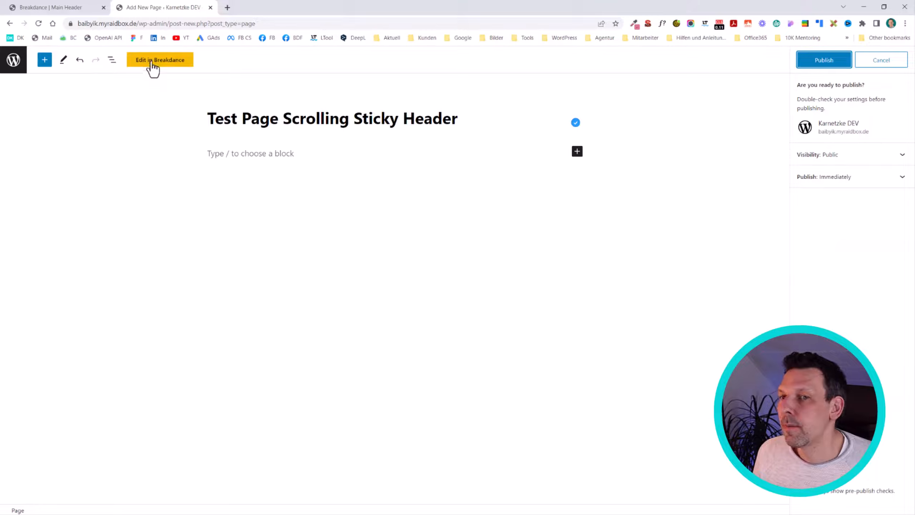
pyautogui.click(810, 65)
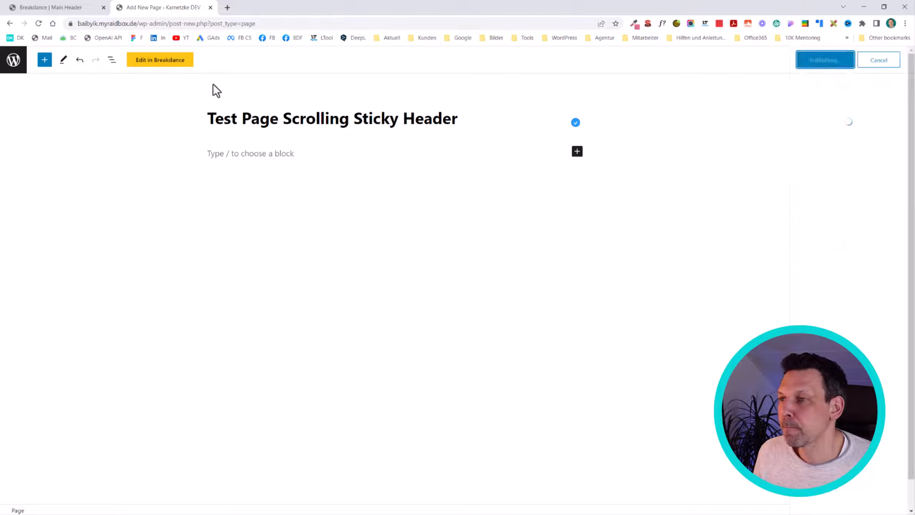
# Step: Open the test page in Breakdance with its structure shown and add a Section element
pyautogui.click(161, 61)
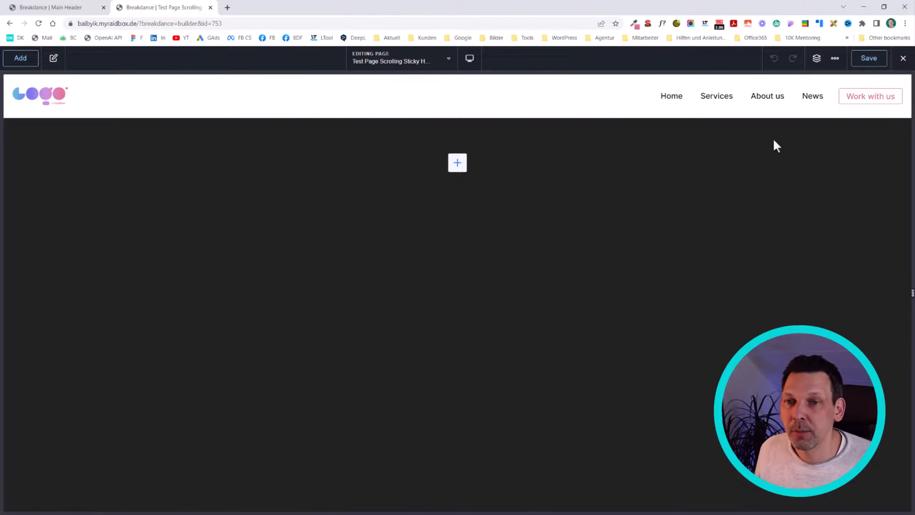
pyautogui.click(817, 57)
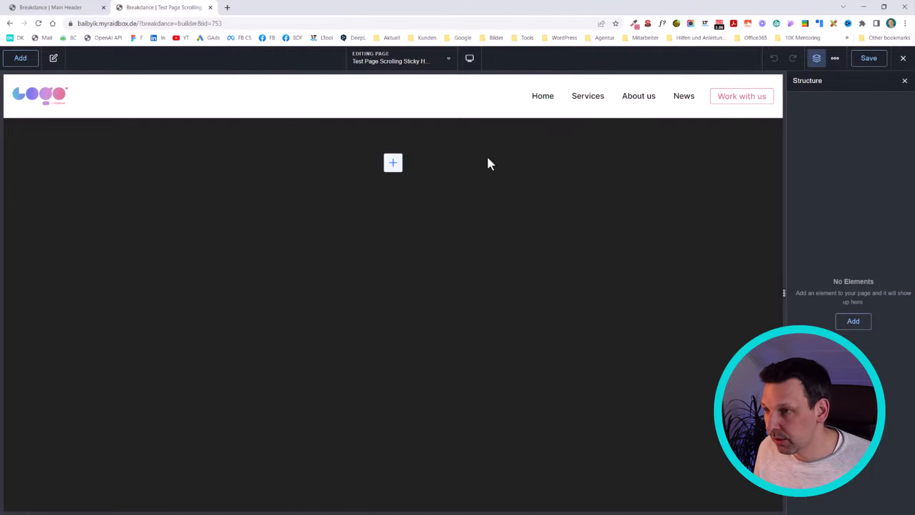
pyautogui.write('asection')
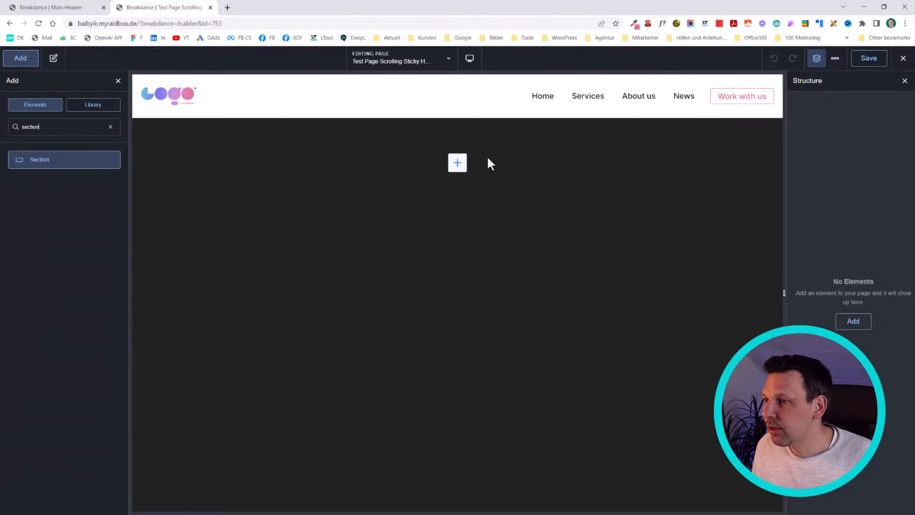
pyautogui.press('Return')
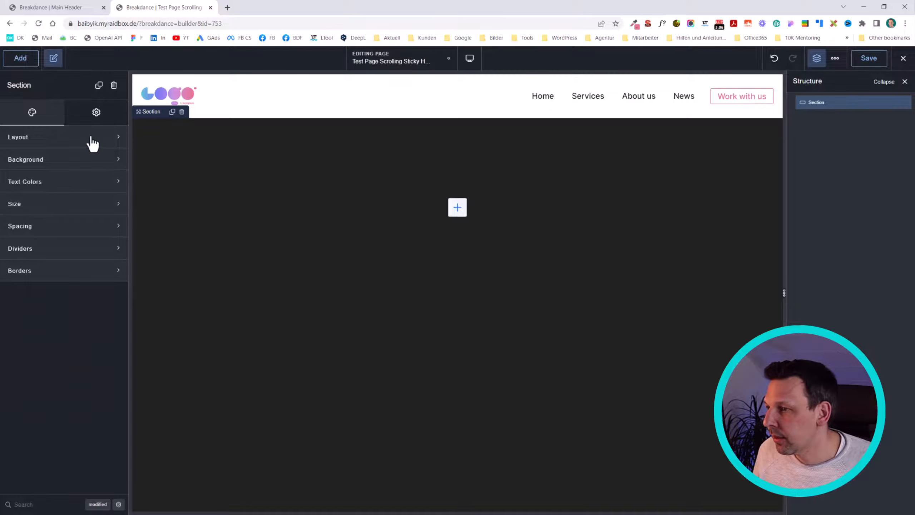
# Step: Set the section's height to Viewport
pyautogui.click(80, 204)
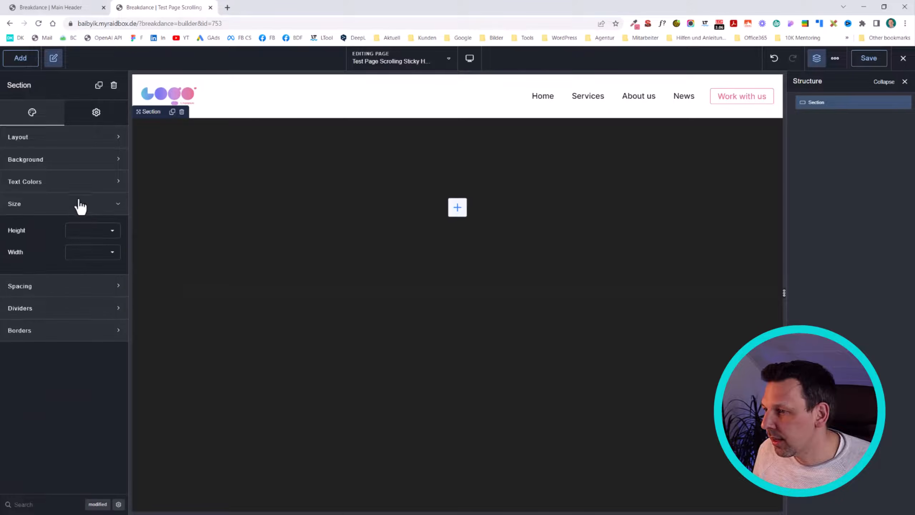
pyautogui.click(91, 233)
pyautogui.click(93, 255)
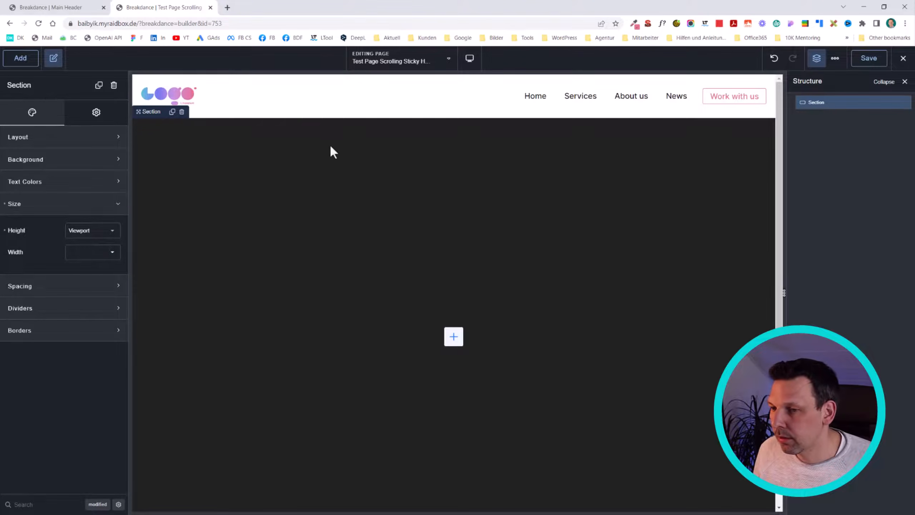
# Step: Add an Image element inside the test page's section
pyautogui.hotkey('shift', 'a')
pyautogui.write('image')
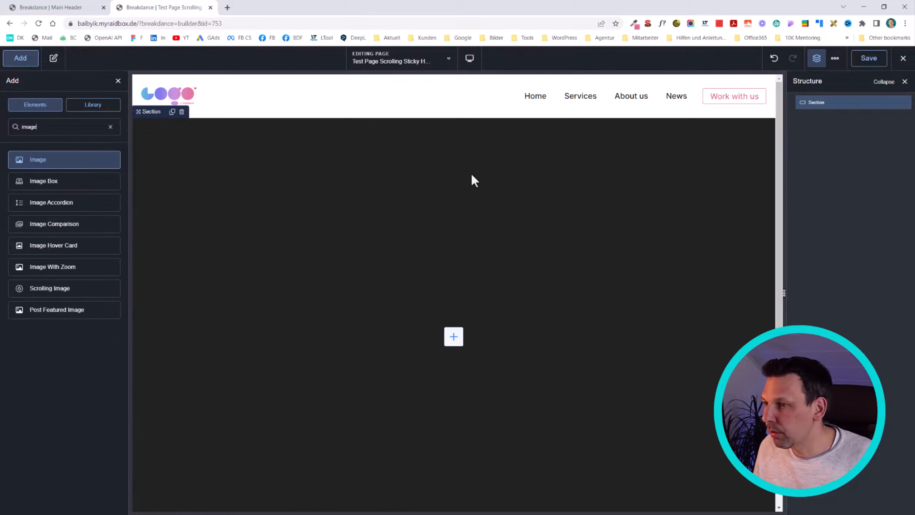
pyautogui.press('Return')
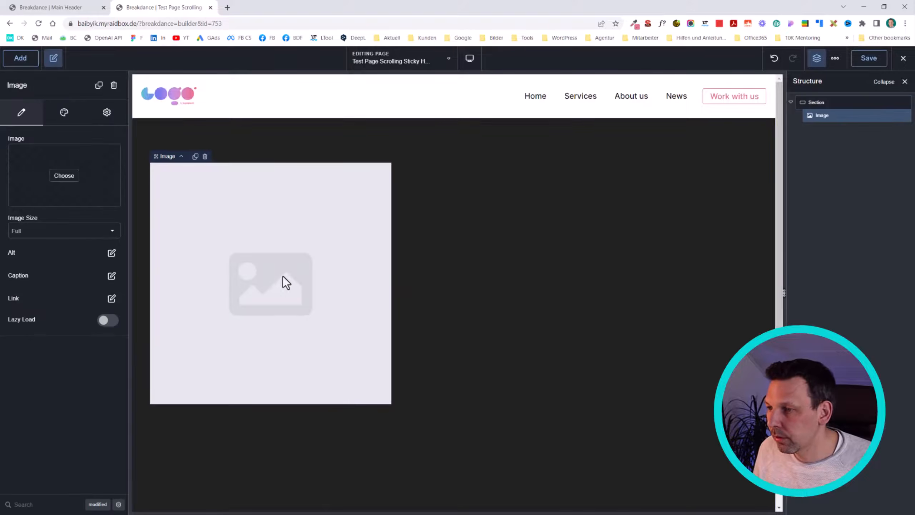
# Step: Fill the Image element with the dark abstract pink-and-purple wave picture from the media library and save the page
pyautogui.click(53, 176)
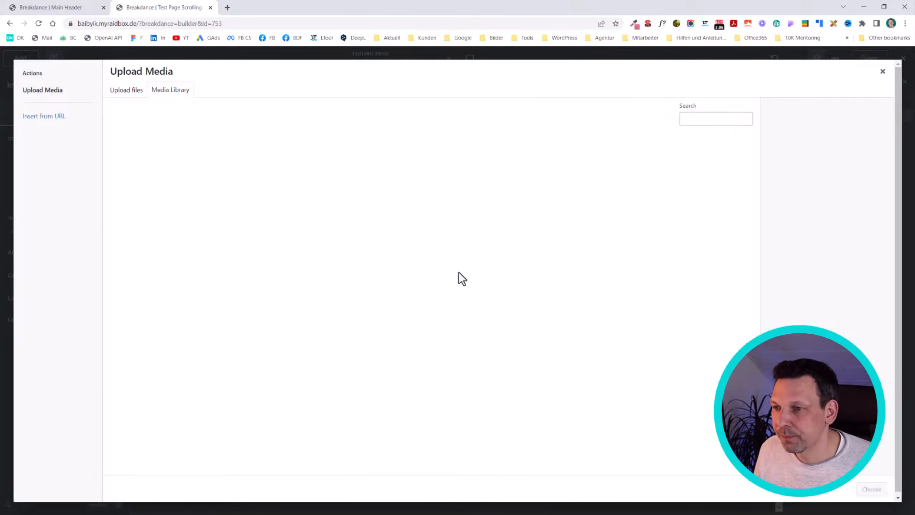
pyautogui.click(125, 234)
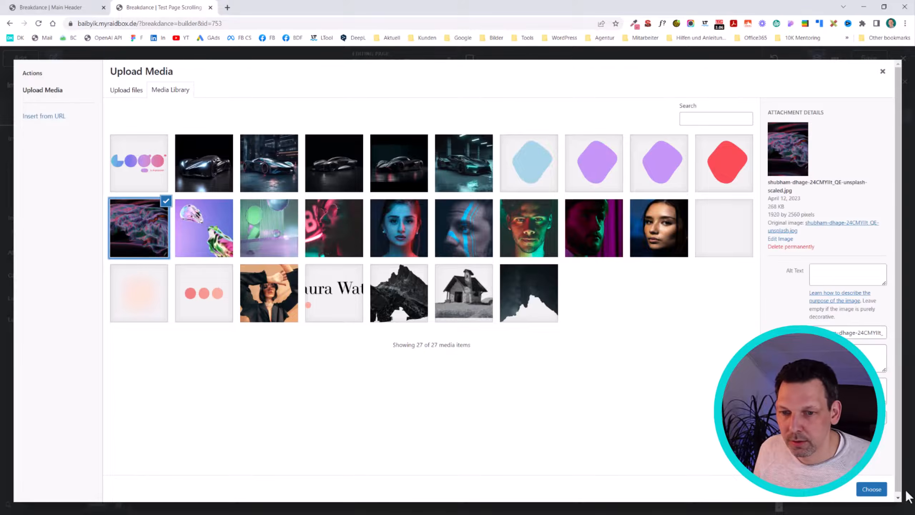
pyautogui.click(866, 491)
pyautogui.scroll(-8, 419, 291)
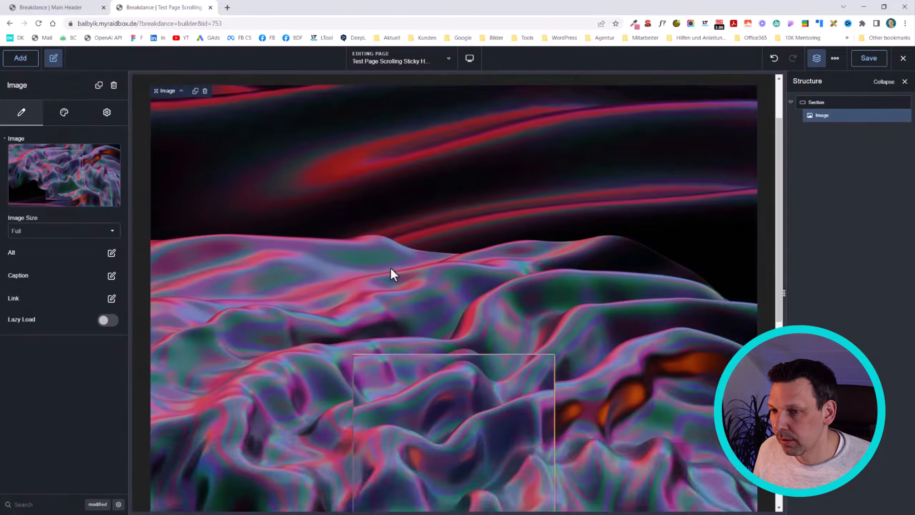
pyautogui.scroll(8, 398, 251)
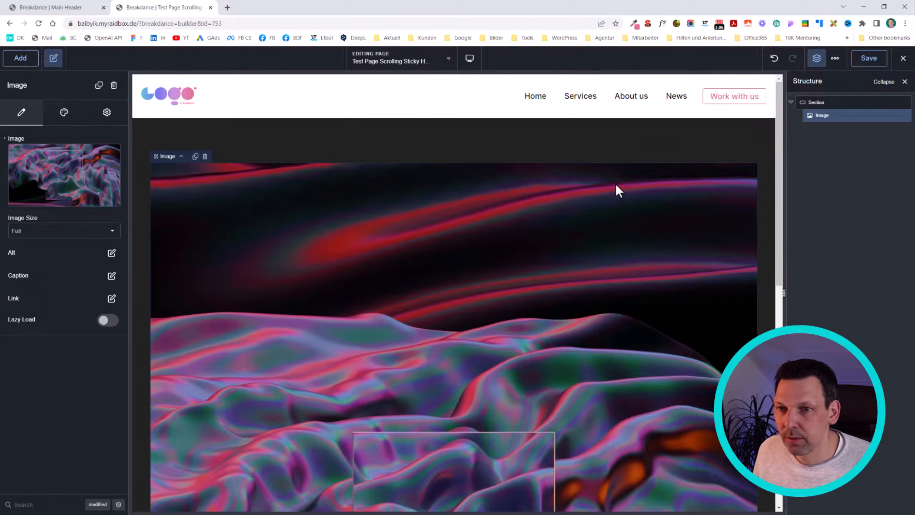
pyautogui.click(871, 60)
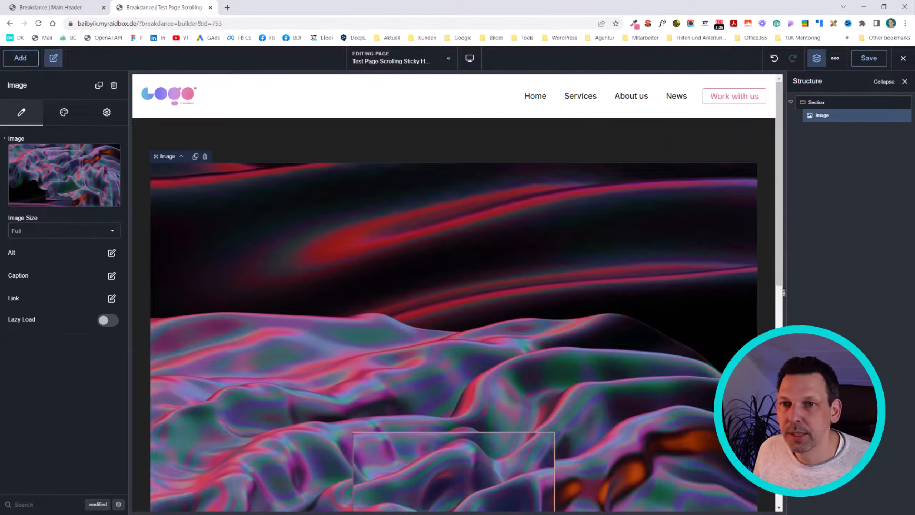
# Step: Open the live test page in a new browser tab and check how the header behaves while scrolling
pyautogui.moveTo(904, 58)
pyautogui.rightClick(878, 86)
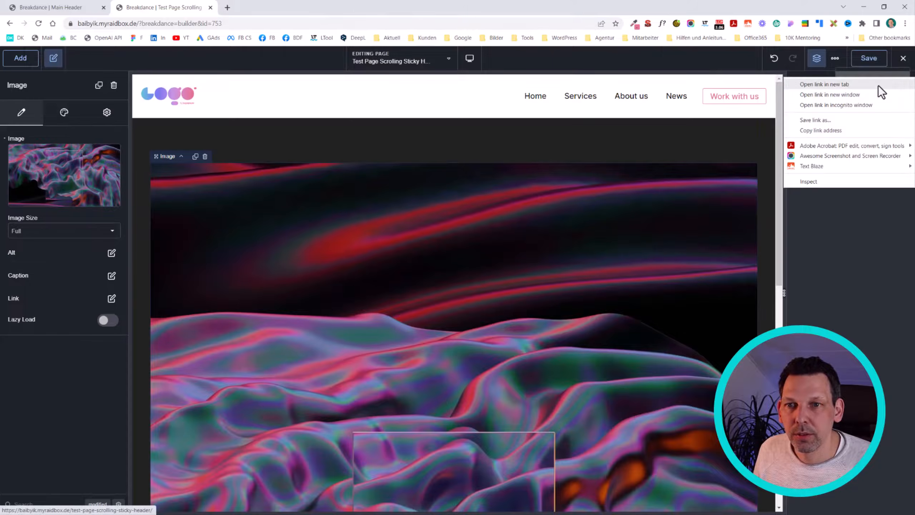
pyautogui.click(878, 86)
pyautogui.click(276, 6)
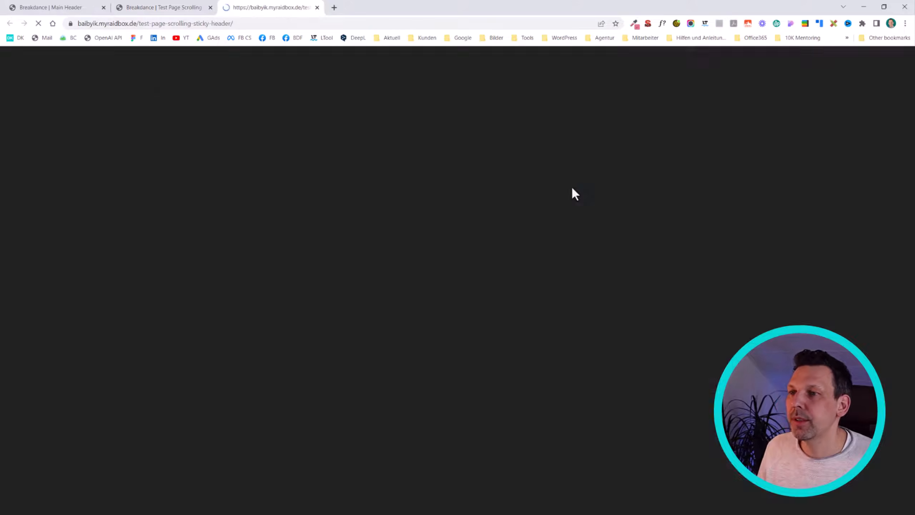
pyautogui.scroll(-1, 381, 164)
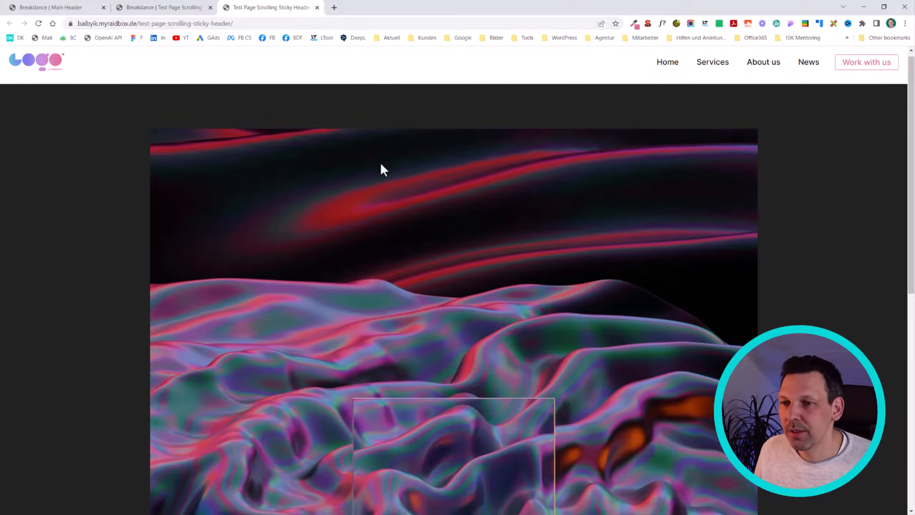
pyautogui.scroll(-8, 415, 177)
pyautogui.scroll(9, 515, 202)
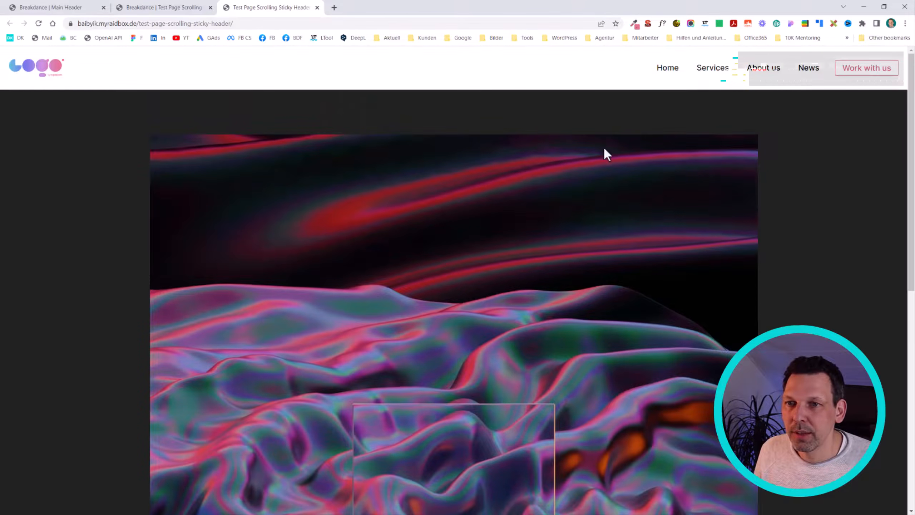
pyautogui.scroll(-8, 605, 154)
pyautogui.scroll(8, 606, 155)
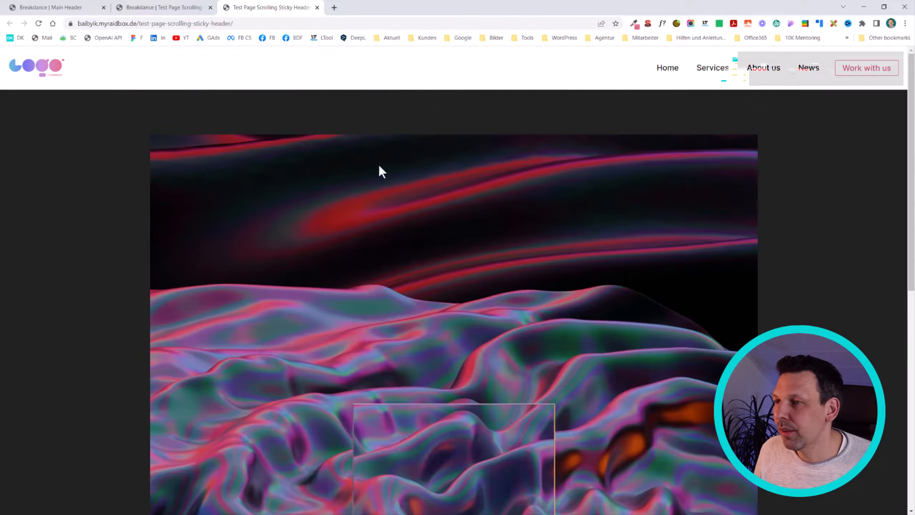
pyautogui.scroll(-8, 382, 172)
pyautogui.scroll(8, 388, 235)
# Step: Return to the Main Header editor, enable Sticky on the Header Builder and save
pyautogui.click(51, 7)
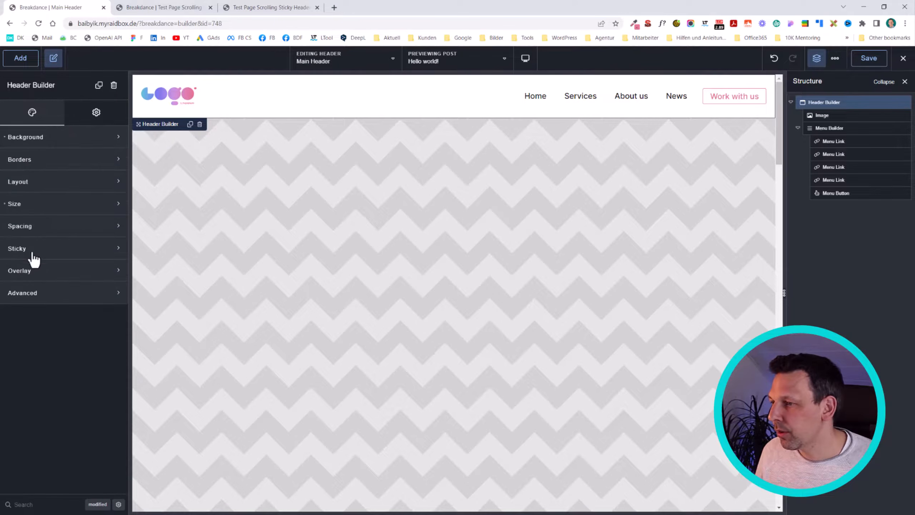
pyautogui.click(31, 252)
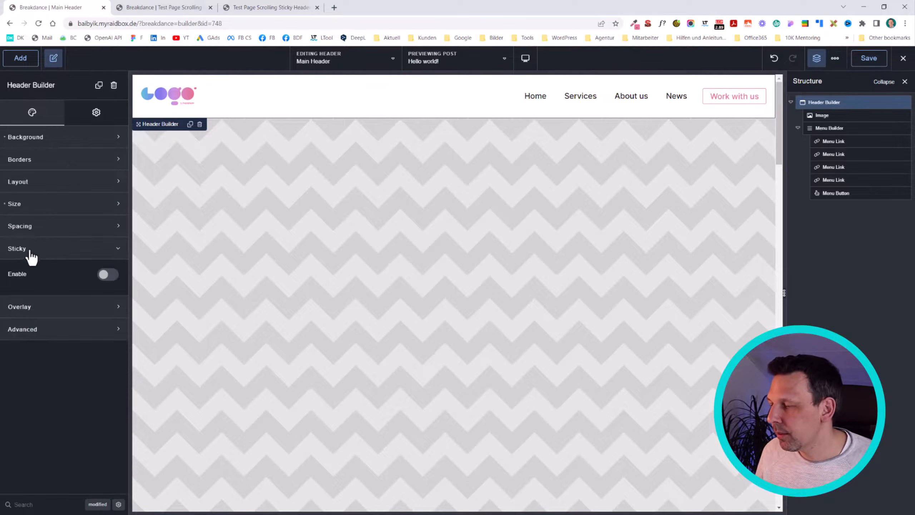
pyautogui.click(108, 276)
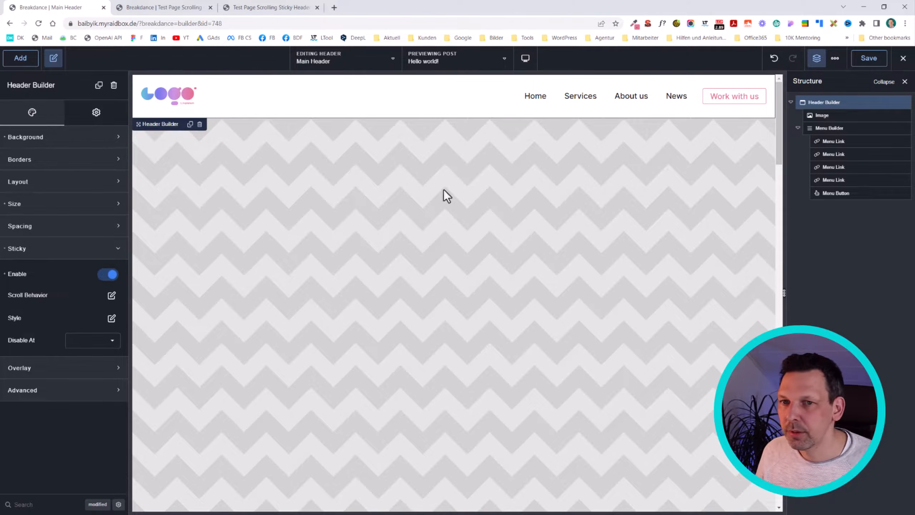
pyautogui.click(872, 59)
# Step: Reload the live test page and check the sticky header while scrolling down and up
pyautogui.click(269, 8)
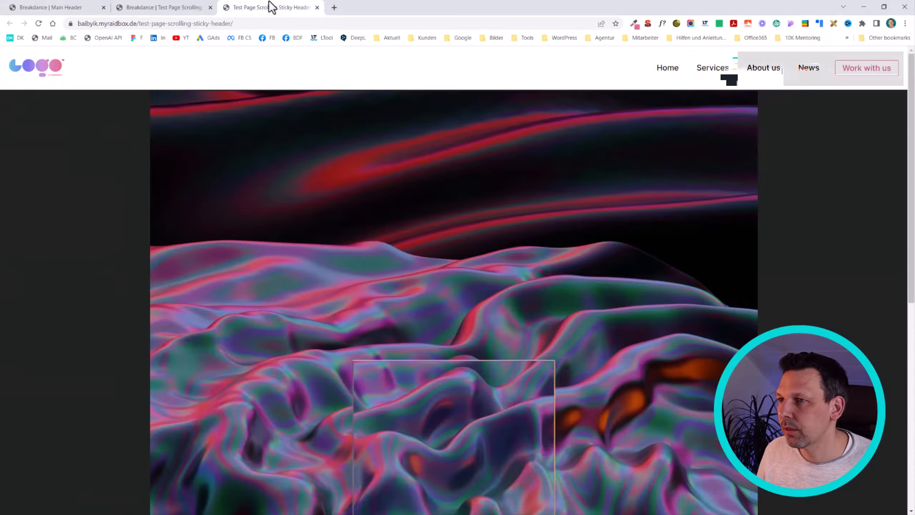
pyautogui.press('F5')
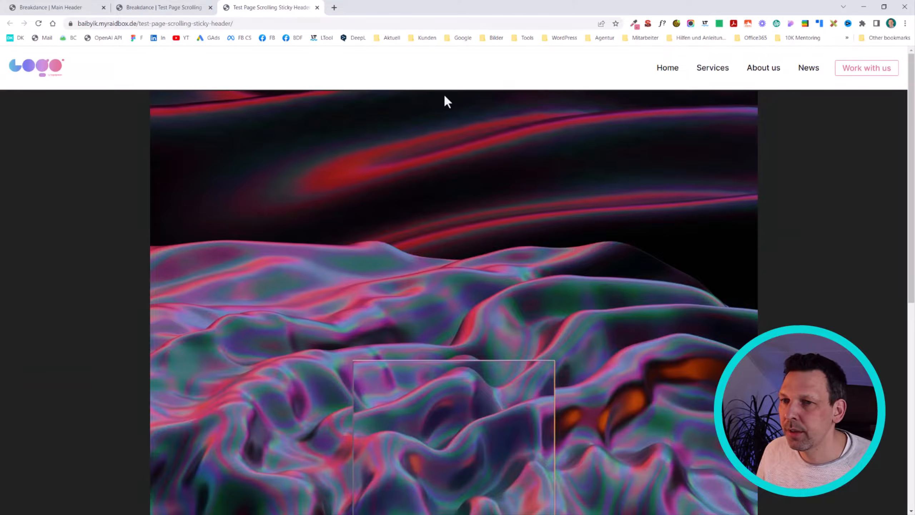
pyautogui.scroll(-5, 480, 144)
pyautogui.scroll(5, 678, 212)
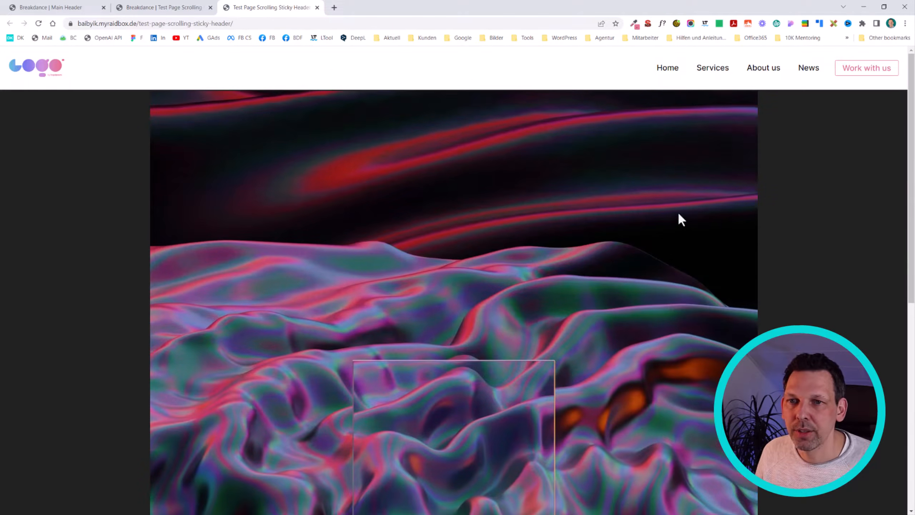
pyautogui.scroll(-5, 686, 179)
pyautogui.scroll(5, 686, 180)
# Step: In the Main Header's sticky scroll behavior, set Hide After to 450 px and save
pyautogui.click(87, 8)
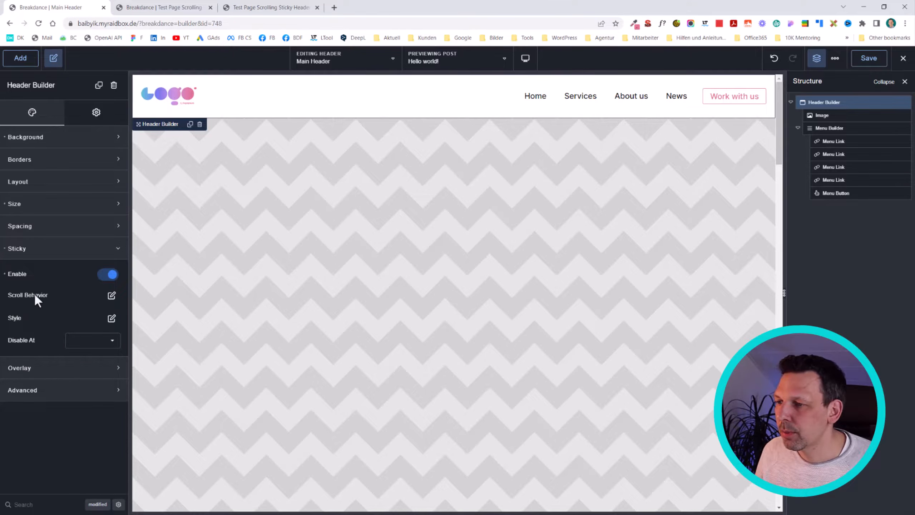
pyautogui.click(111, 296)
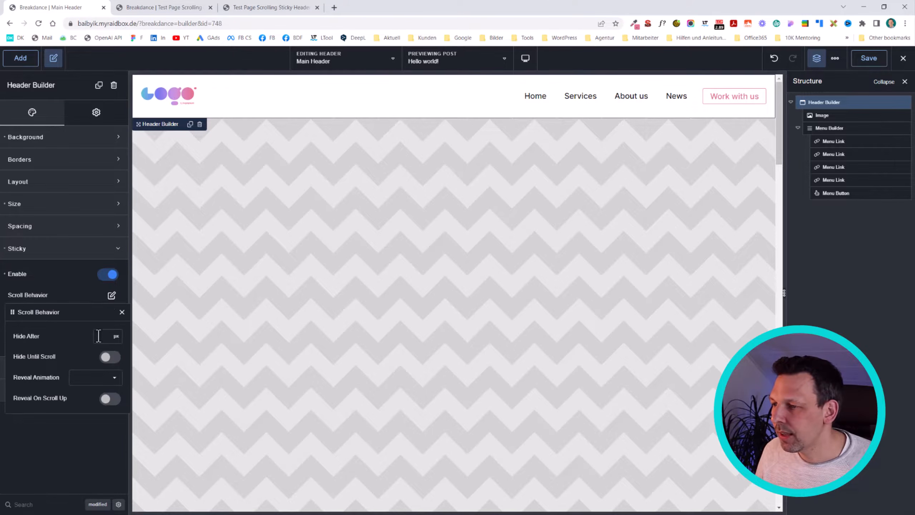
pyautogui.write('450')
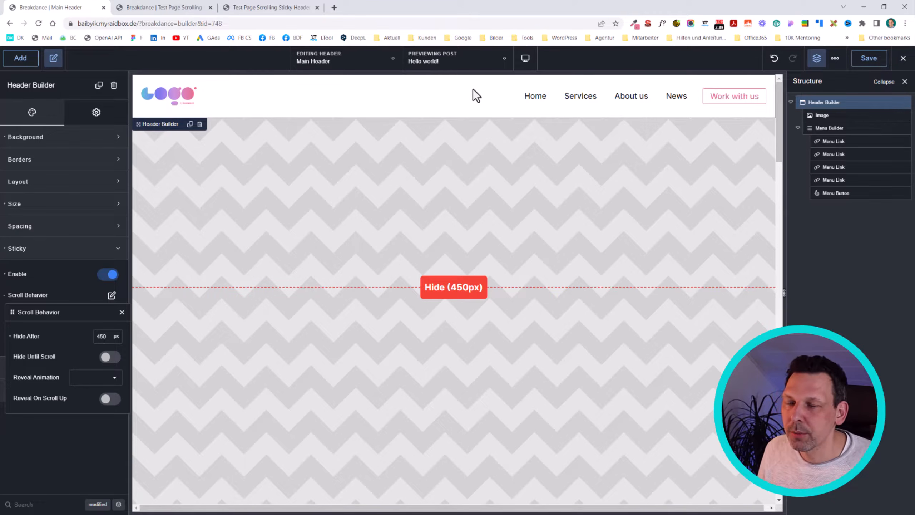
pyautogui.click(862, 77)
# Step: View the live test page and scroll past the 450 px point to check the header's hiding
pyautogui.click(273, 3)
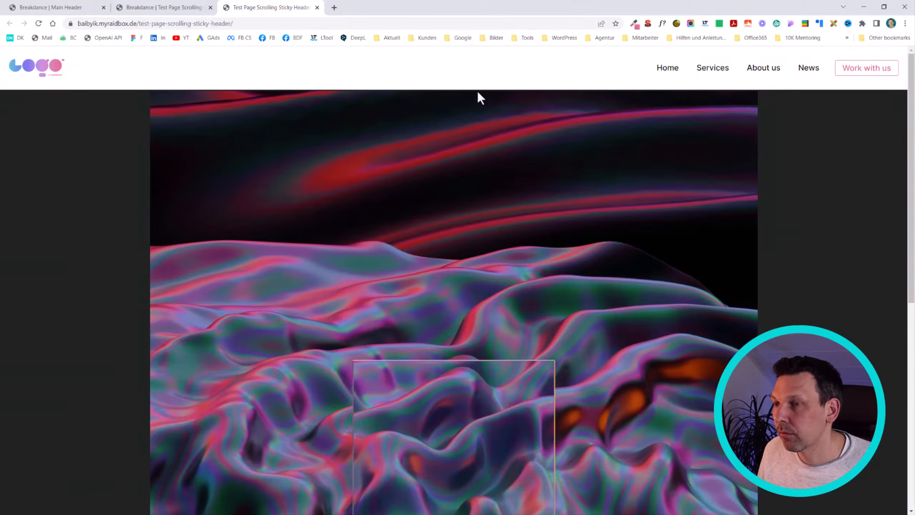
pyautogui.scroll(-5, 474, 87)
pyautogui.scroll(-1, 453, 74)
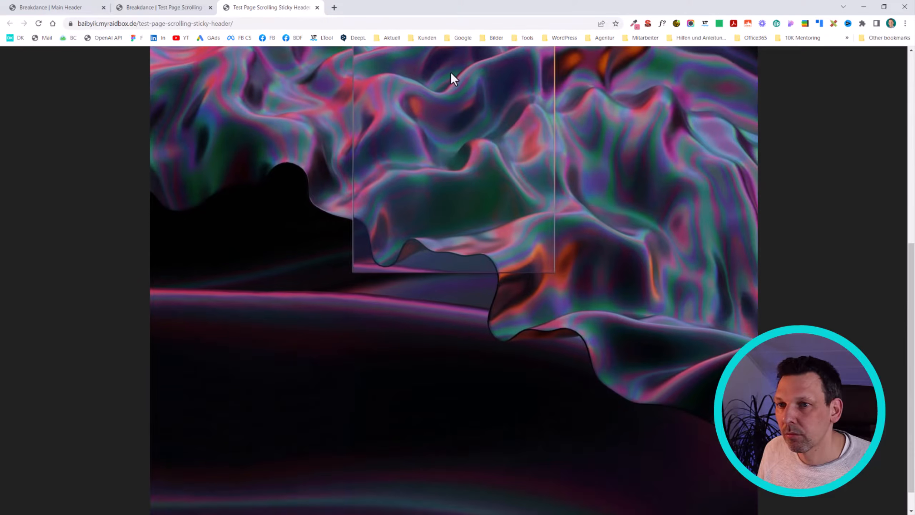
pyautogui.scroll(10, 450, 72)
pyautogui.scroll(-10, 451, 74)
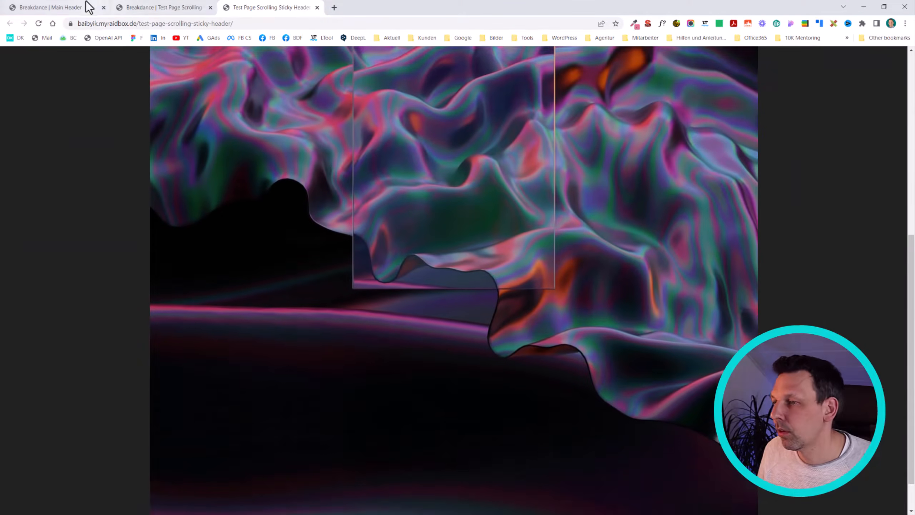
# Step: Enable Reveal On Scroll Up in the Main Header's sticky scroll behavior and save
pyautogui.click(86, 7)
pyautogui.click(111, 295)
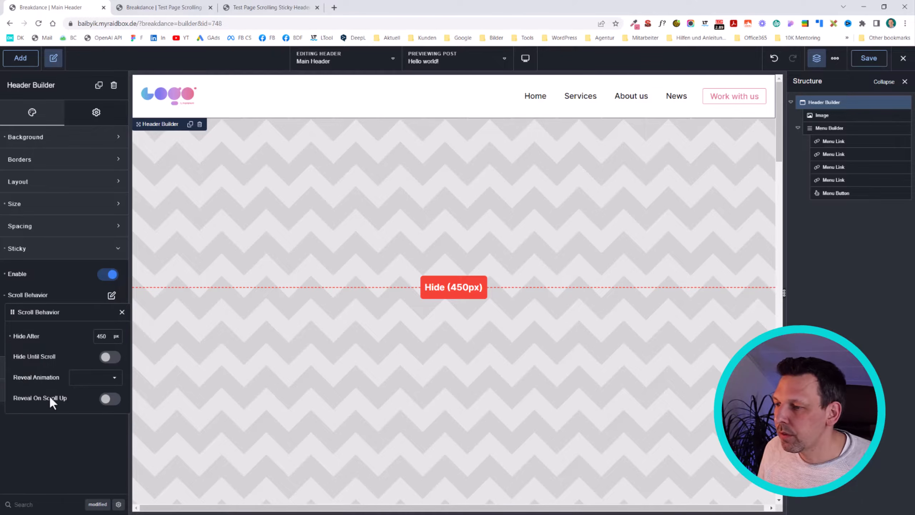
pyautogui.click(109, 399)
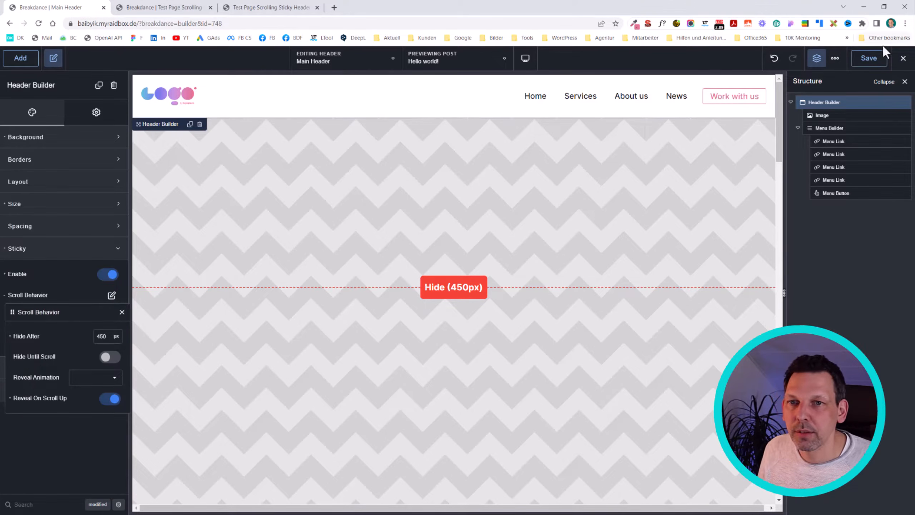
pyautogui.click(870, 59)
# Step: Reload the live test page and check the header's reveal behavior by scrolling down and back up repeatedly
pyautogui.click(241, 7)
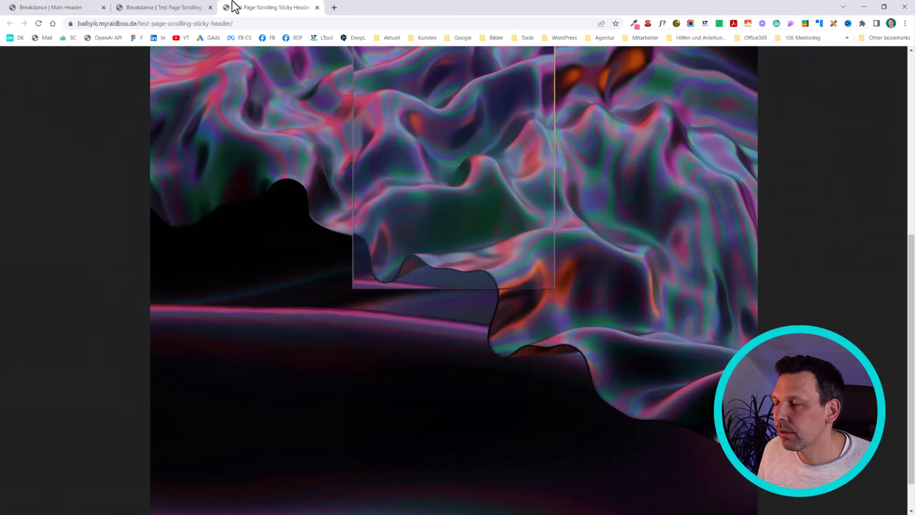
pyautogui.click(195, 7)
pyautogui.click(265, 6)
pyautogui.press('F5')
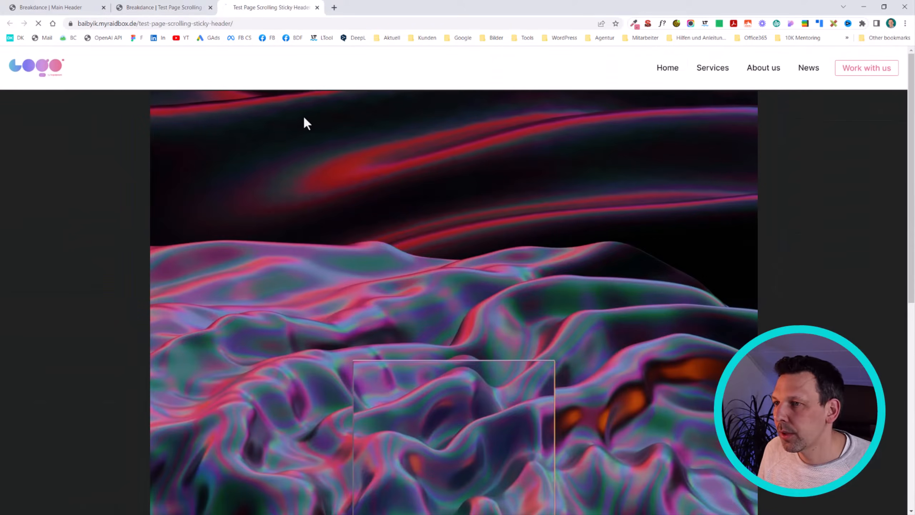
pyautogui.scroll(-5, 371, 109)
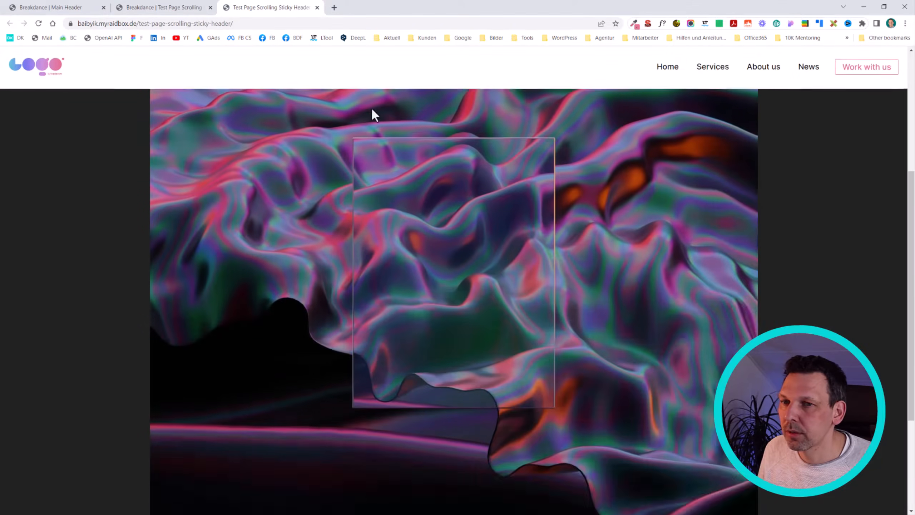
pyautogui.scroll(-4, 374, 115)
pyautogui.scroll(2, 650, 208)
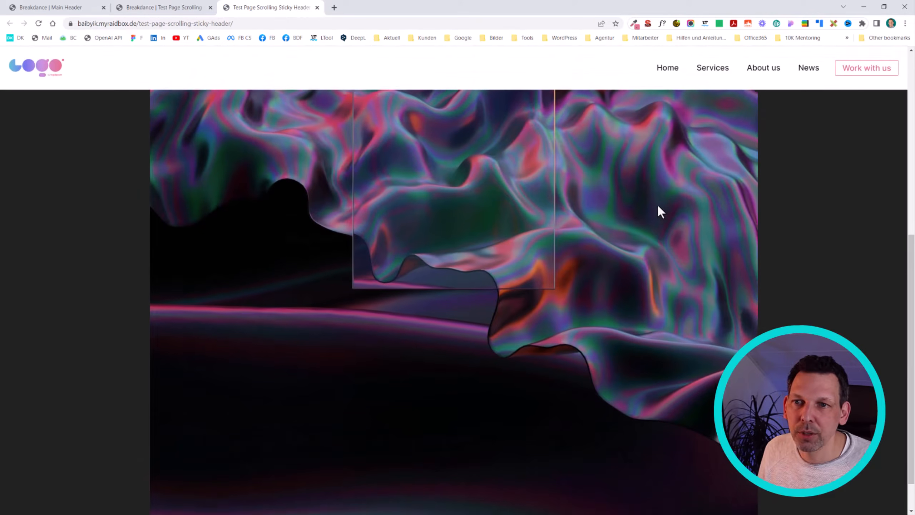
pyautogui.scroll(-2, 662, 201)
pyautogui.scroll(2, 674, 197)
pyautogui.scroll(2, 676, 194)
pyautogui.scroll(-3, 674, 187)
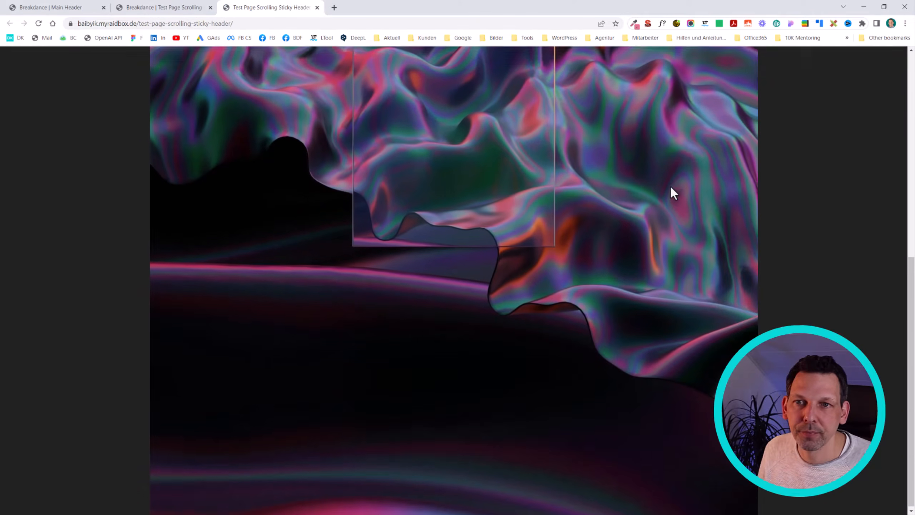
pyautogui.scroll(3, 670, 185)
pyautogui.scroll(-3, 648, 179)
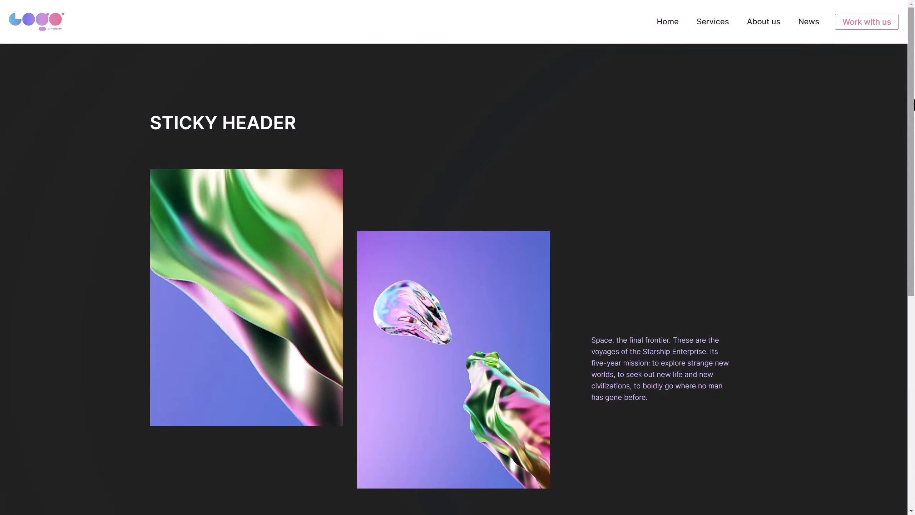